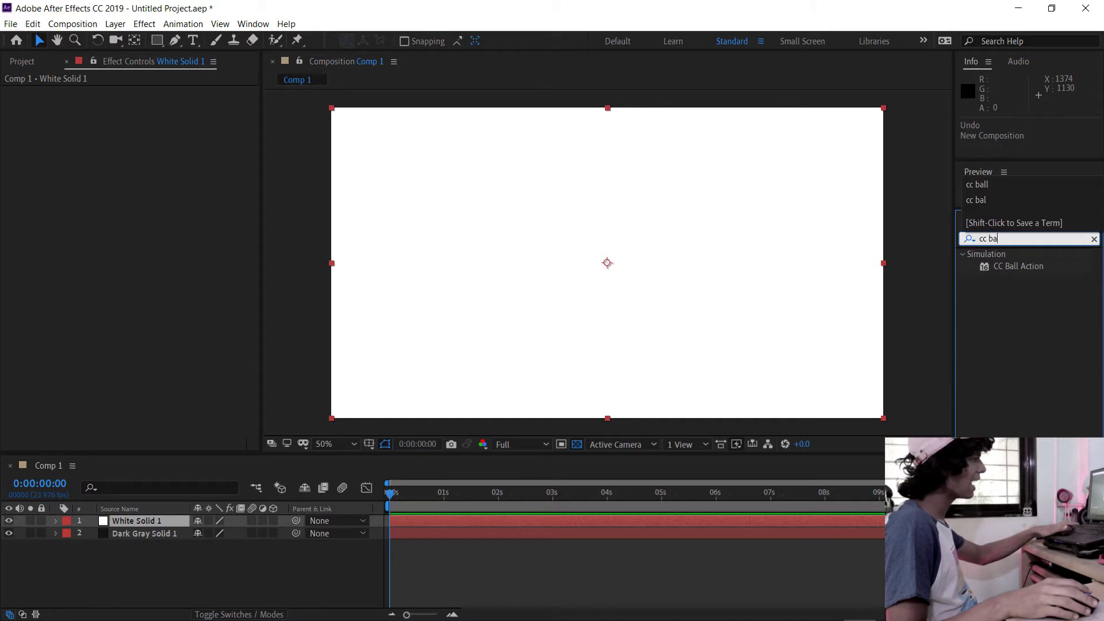
Step: Apply the CC Ball Action effect to the White Solid 1 layer and raise its Scatter to about 1022
double_click(1019, 266)
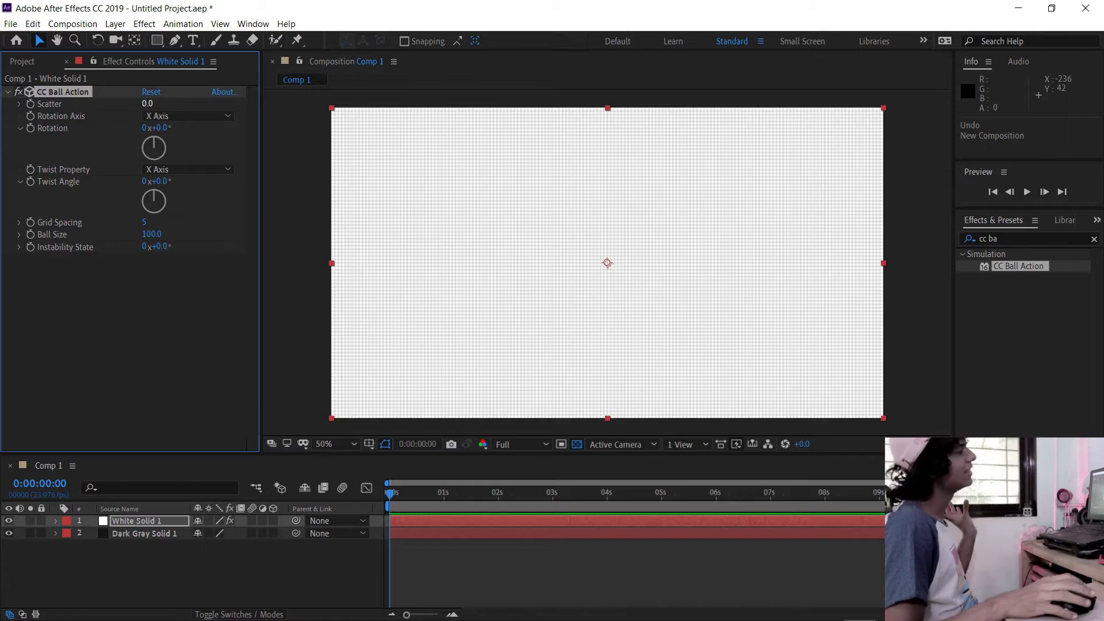
drag(148, 104, 338, 104)
drag(205, 104, 325, 104)
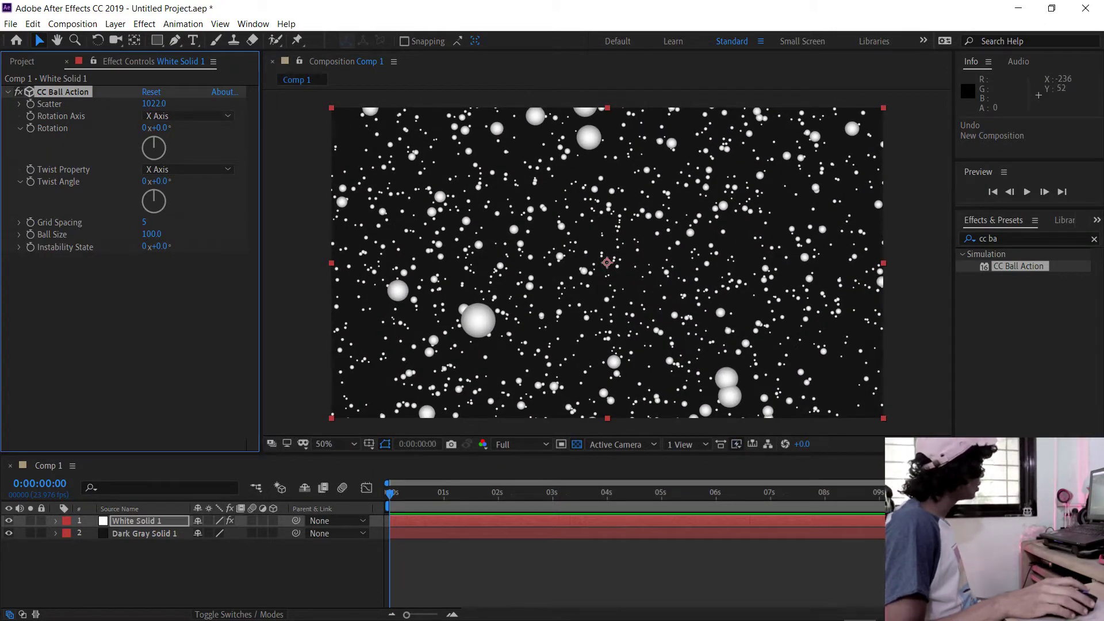
Step: Try Grid Spacing values of 3 and 5 on the white solid's CC Ball Action effect
mouse_move(145, 222)
mouse_down()
mouse_move(163, 222)
mouse_move(146, 222)
mouse_up()
click(148, 222)
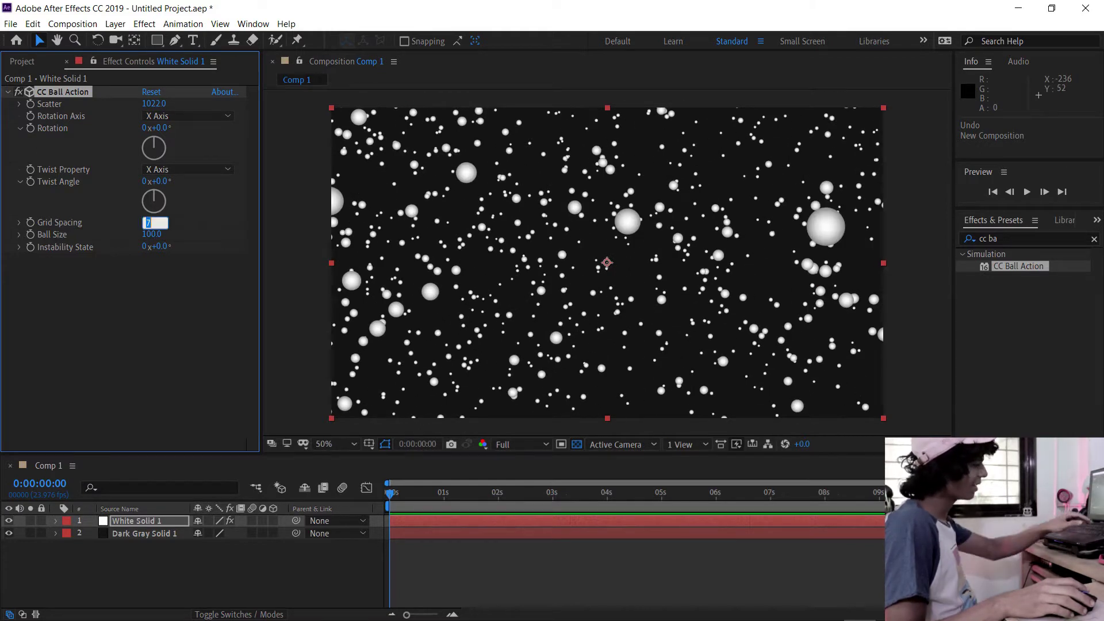
text(3)
key(Return)
click(147, 222)
text(5)
key(Return)
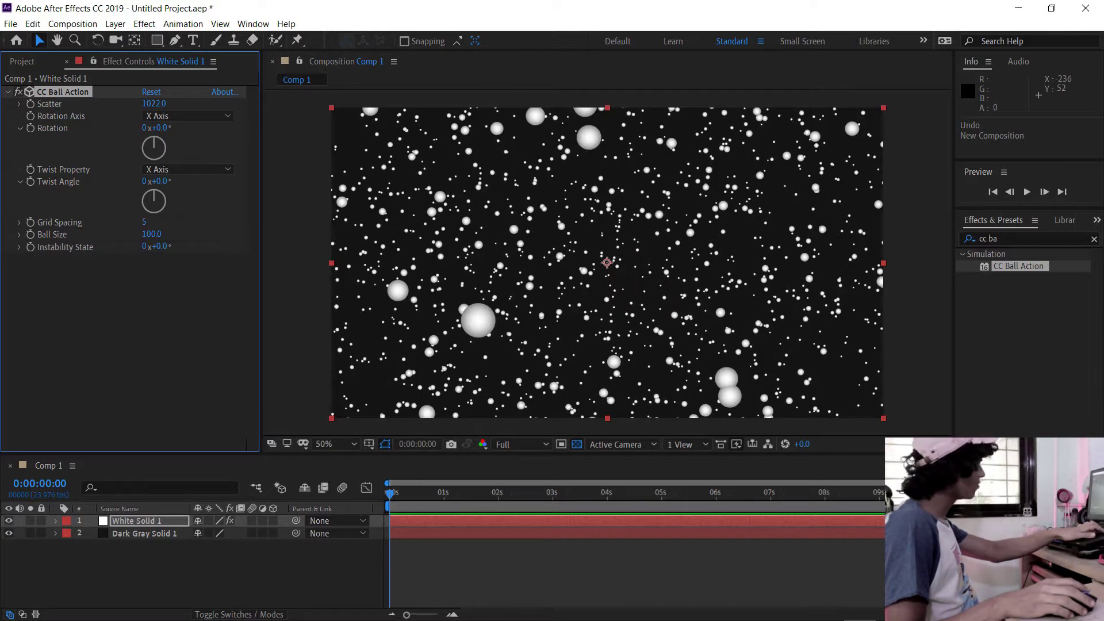
Step: Set the CC Ball Action effect's Grid Spacing to 12, Ball Size to 45 and Scatter to 1024
click(145, 222)
text(12)
key(Return)
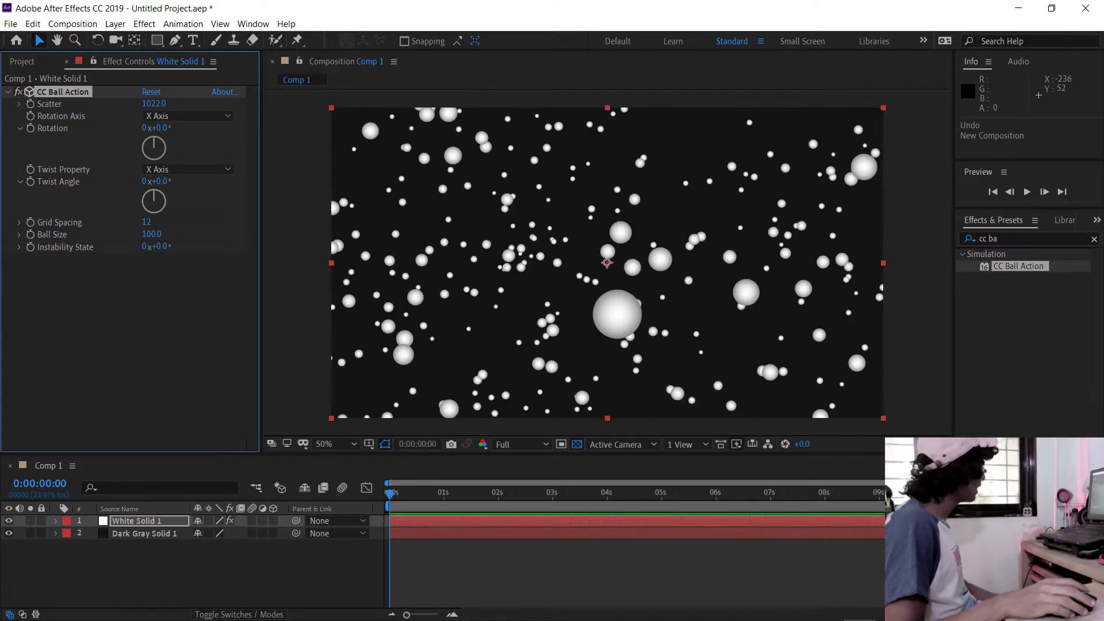
drag(152, 234, 120, 234)
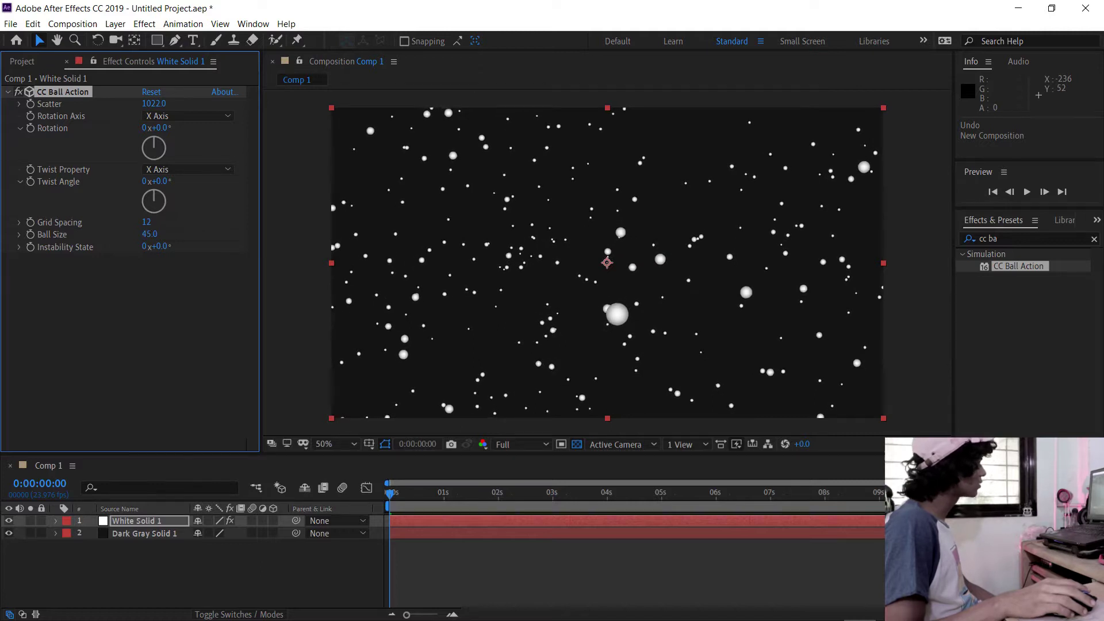
drag(154, 103, 155, 104)
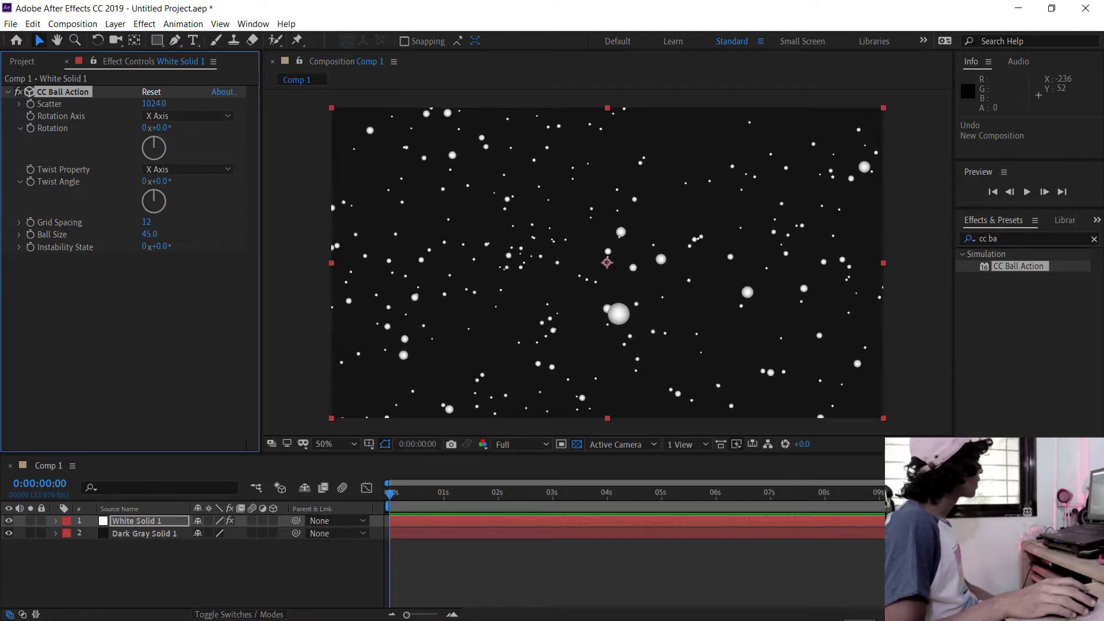
mouse_move(154, 104)
mouse_down()
mouse_move(49, 103)
mouse_move(153, 103)
mouse_up()
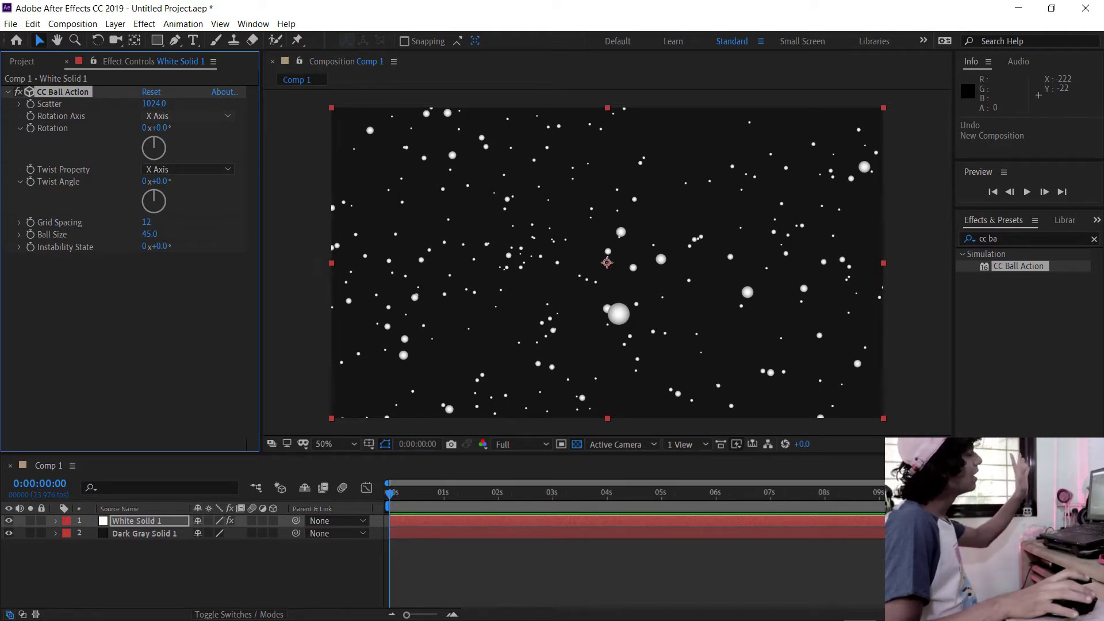
key(ctrl+d)
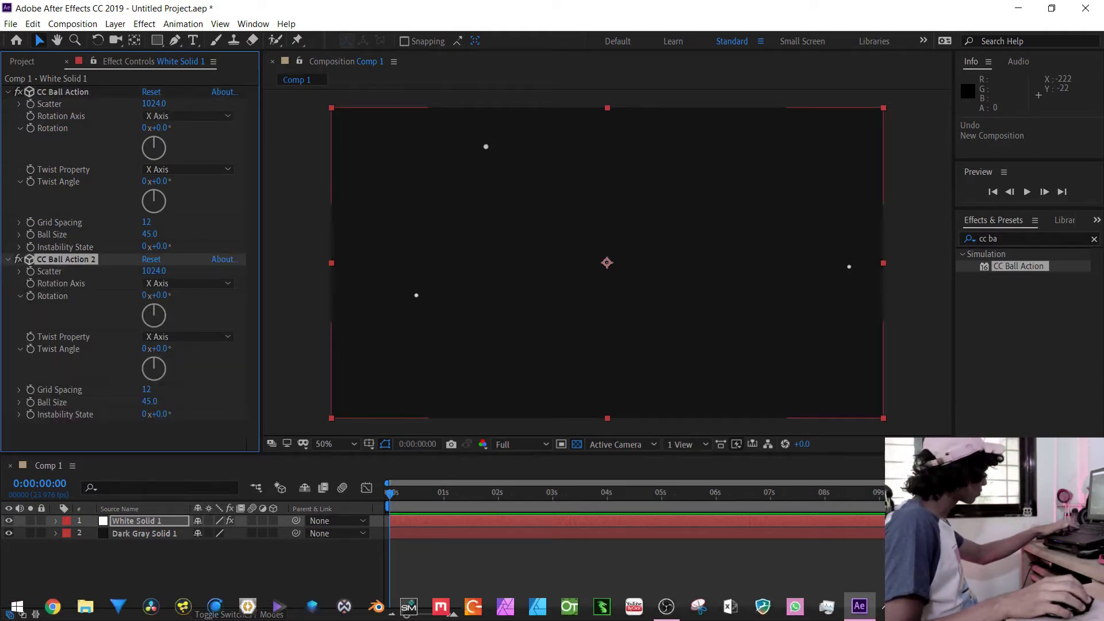
click(145, 533)
key(ctrl+z)
Step: Duplicate the White Solid 1 layer and set the copy's Scatter to 861, Grid Spacing to 25 and Ball Size to 34
click(136, 520)
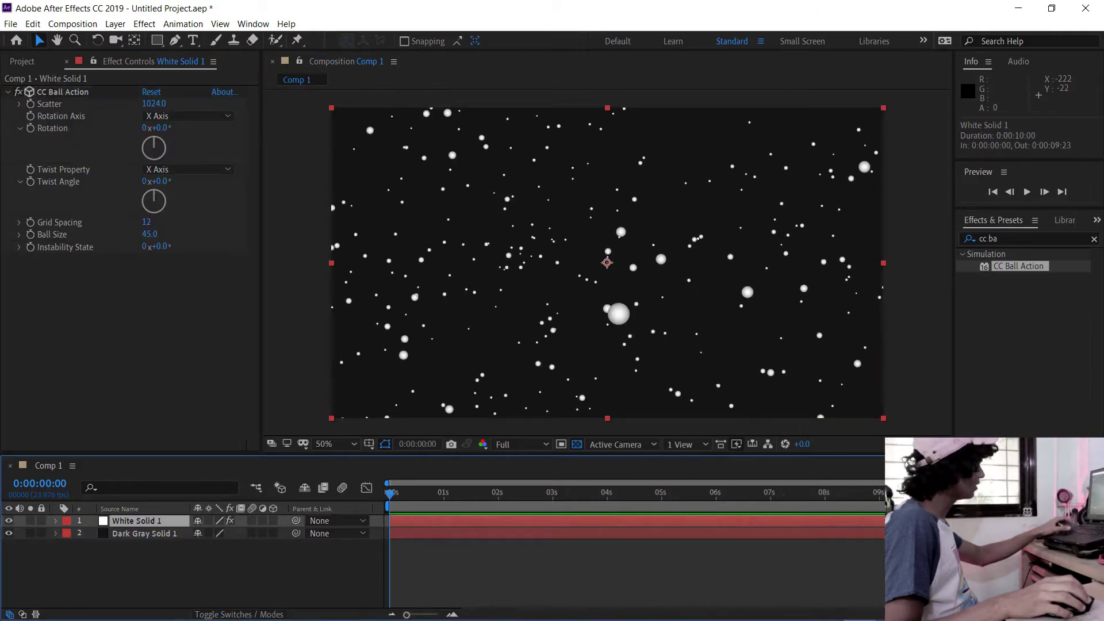
key(ctrl+d)
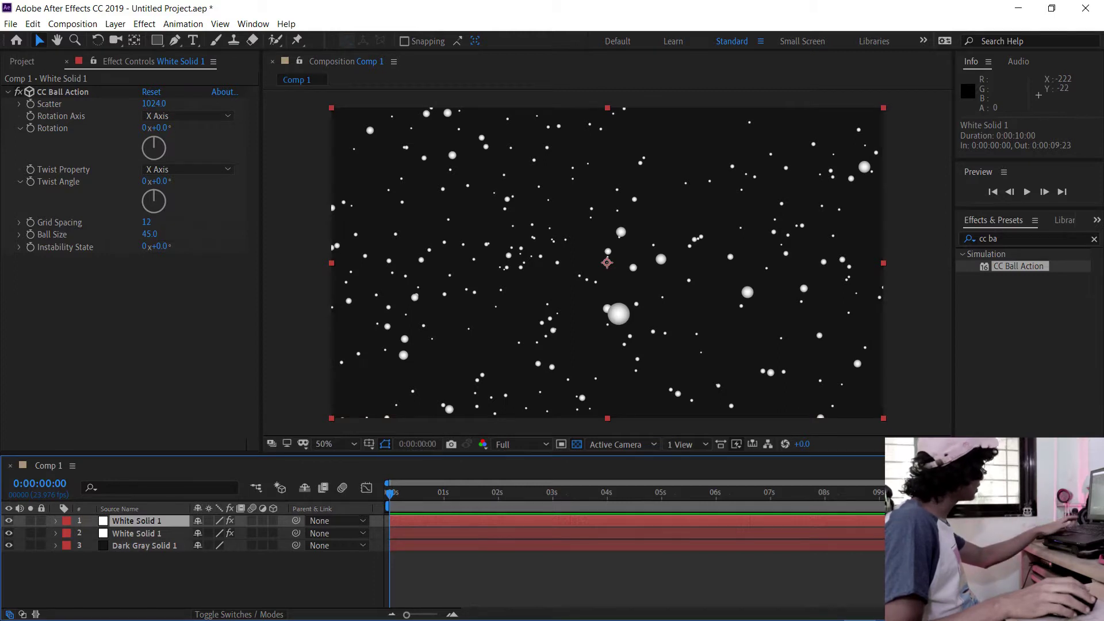
drag(154, 104, 65, 104)
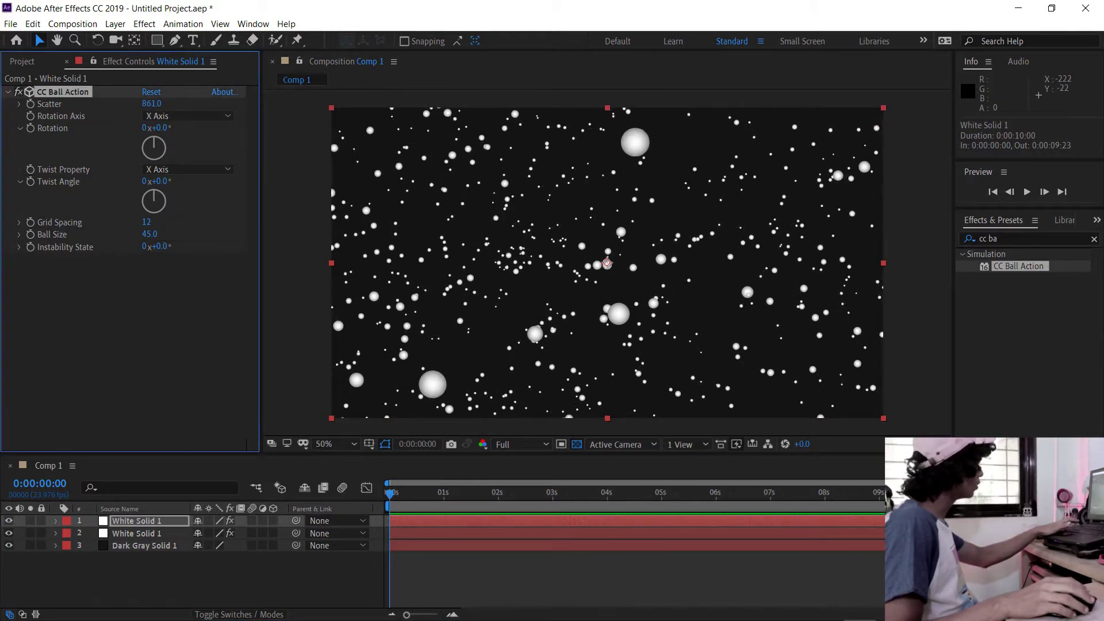
drag(146, 222, 144, 235)
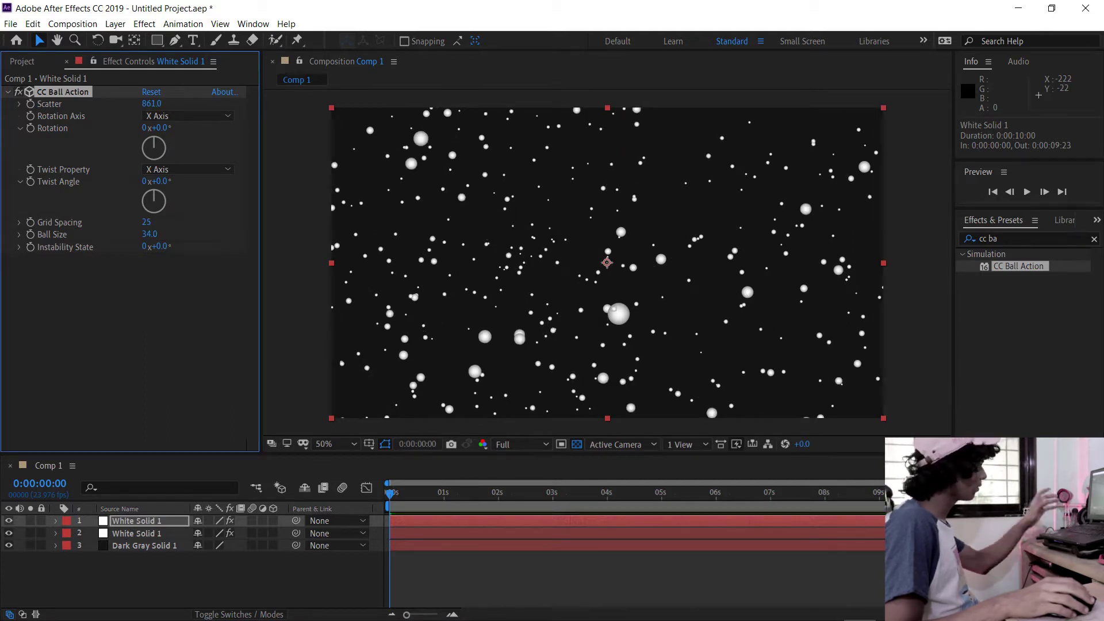
Step: Look through the Rotation Axis options and preview the composition from its first frame
click(187, 116)
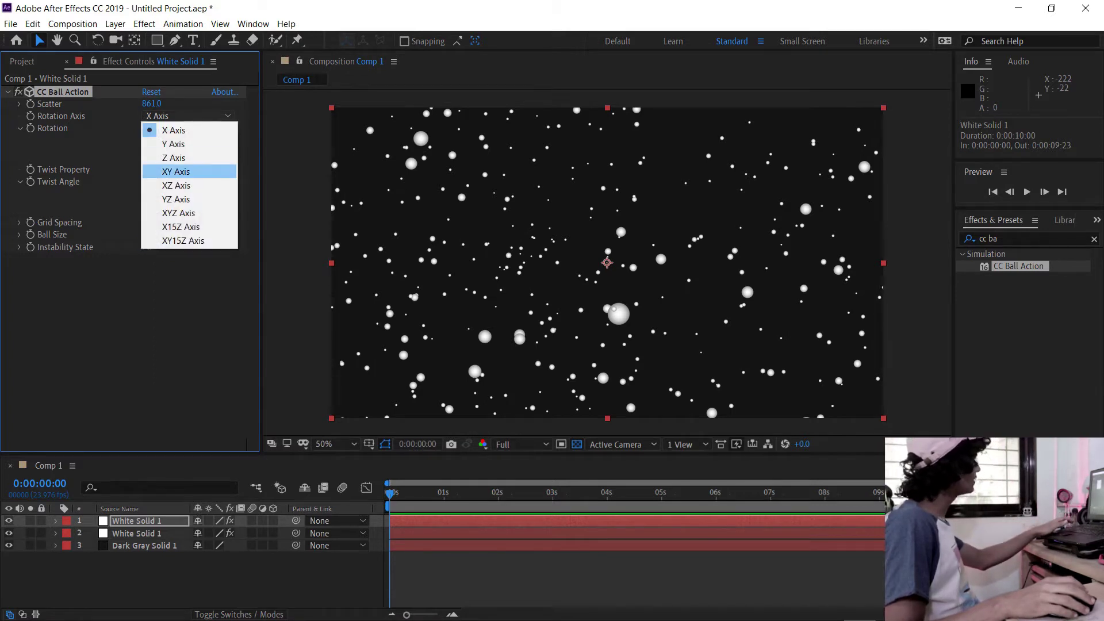
key(Escape)
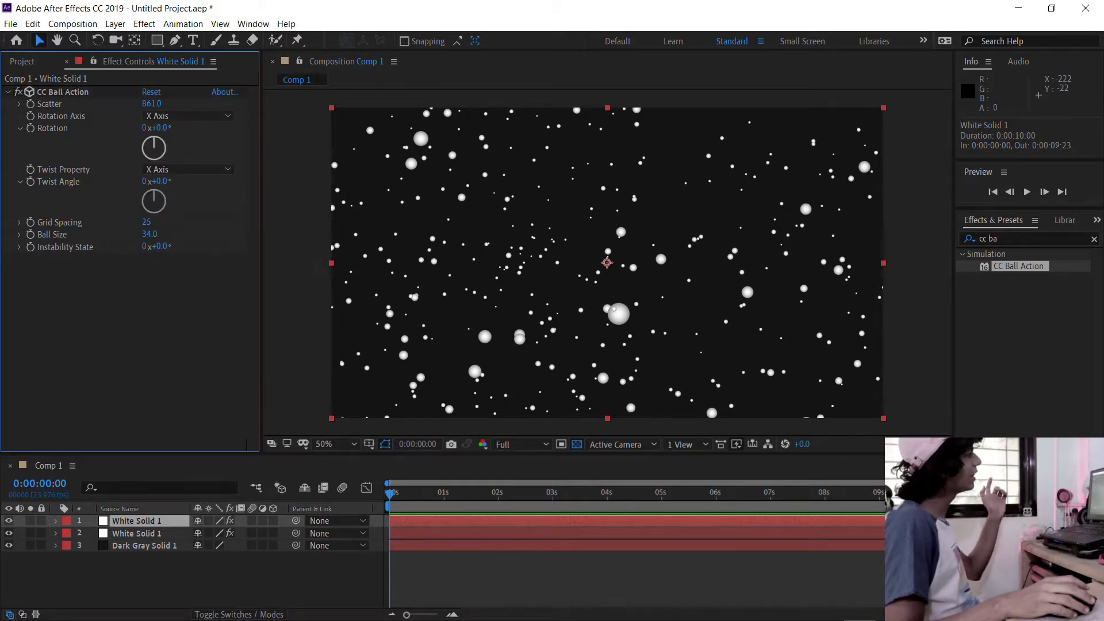
key(space)
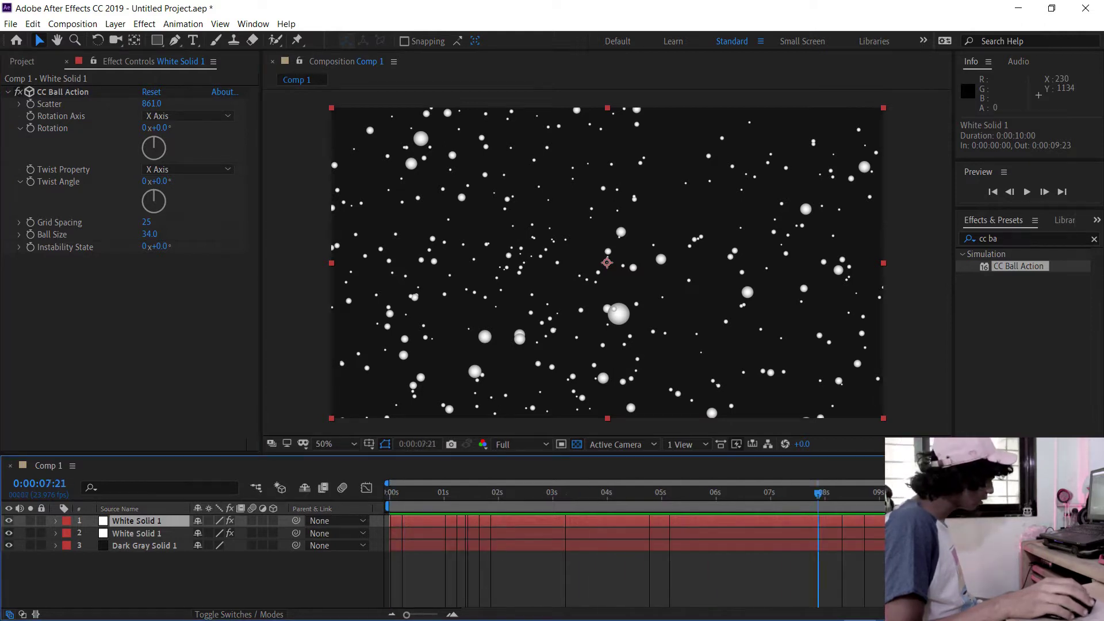
key(space)
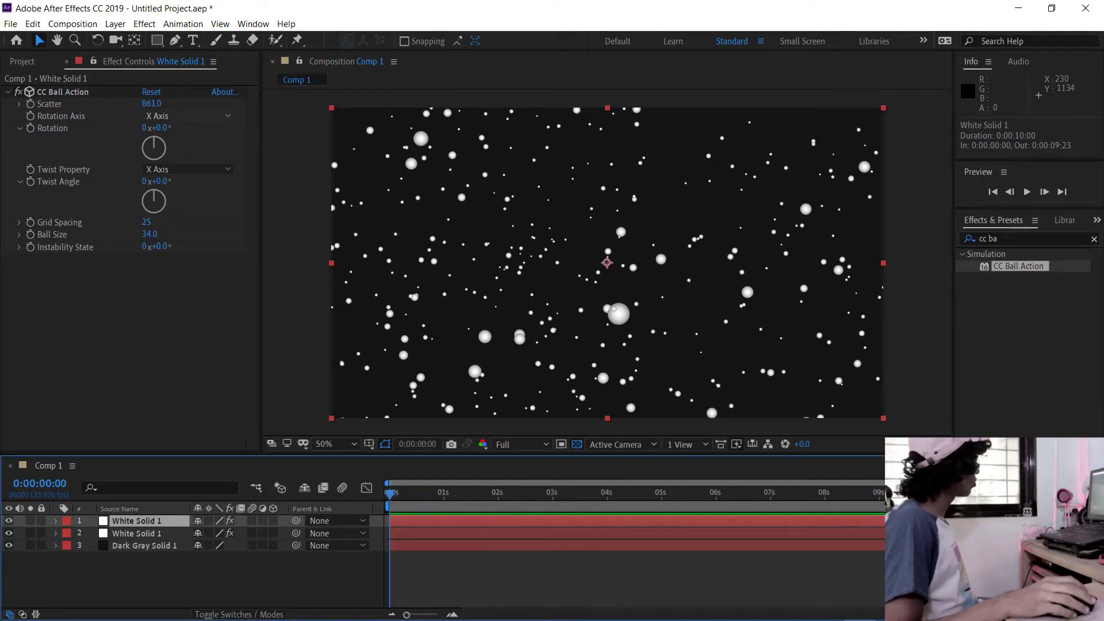
Step: Set the upper white solid's Rotation Axis to XY Axis and keyframe Rotation from 0° at the first frame to 10° at 0:00:09:23
click(188, 116)
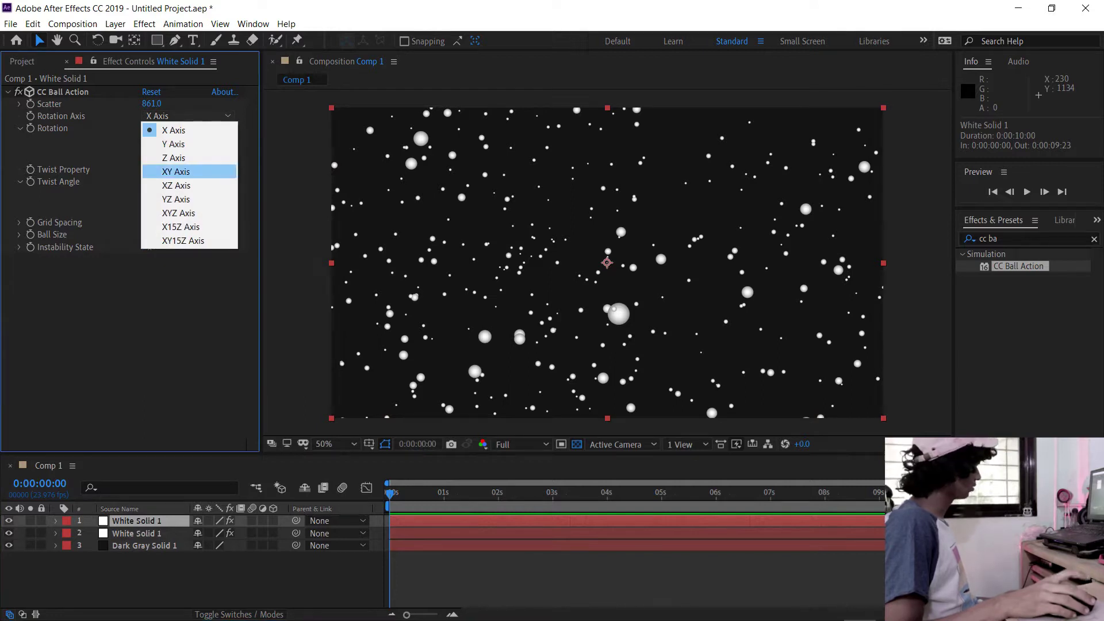
click(176, 172)
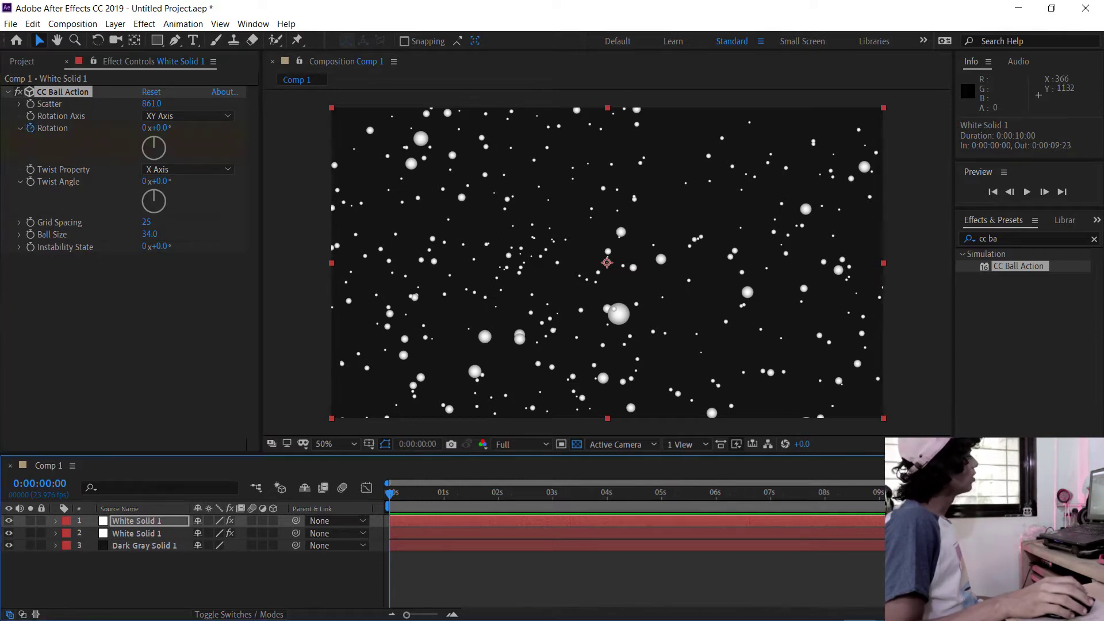
key(End)
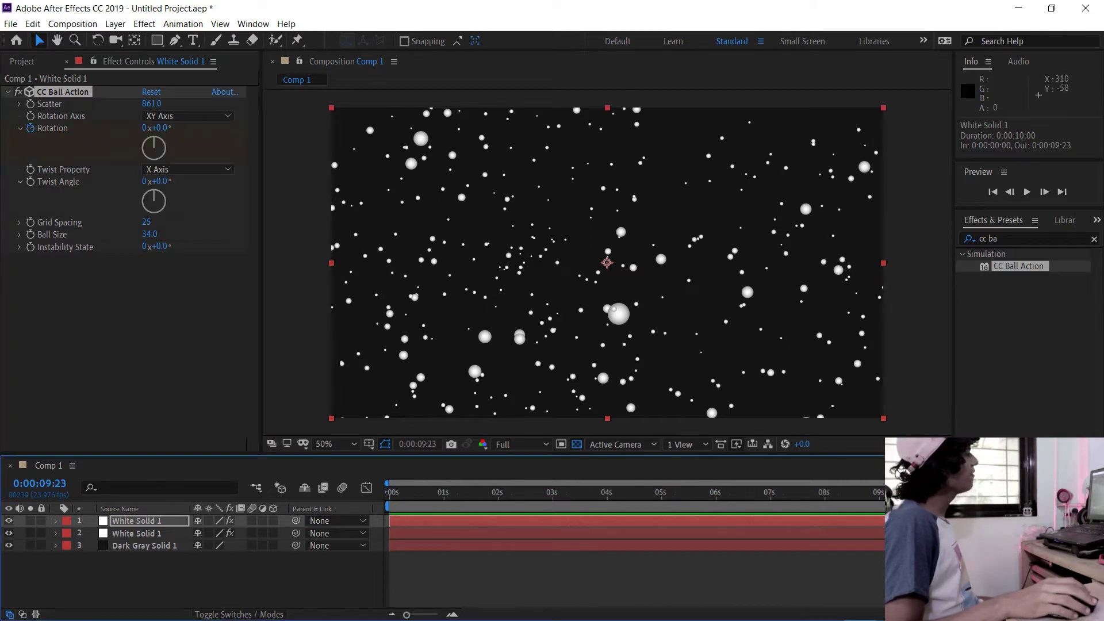
click(160, 127)
text(10)
key(Return)
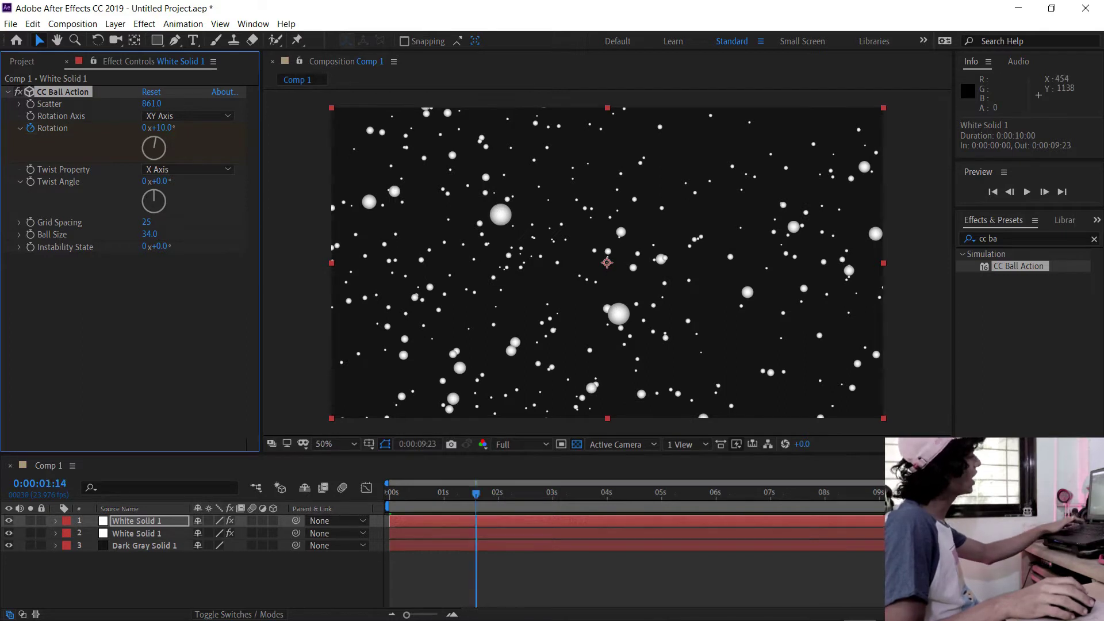
Step: Preview the upper white solid's rotation animation from the start of the composition
key(Home)
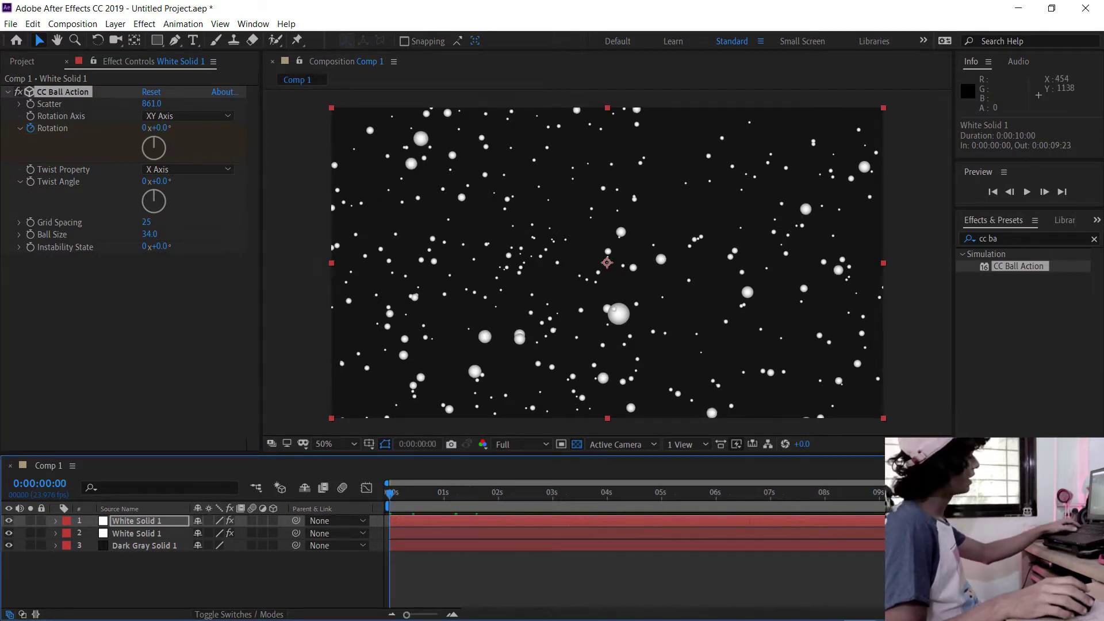
key(space)
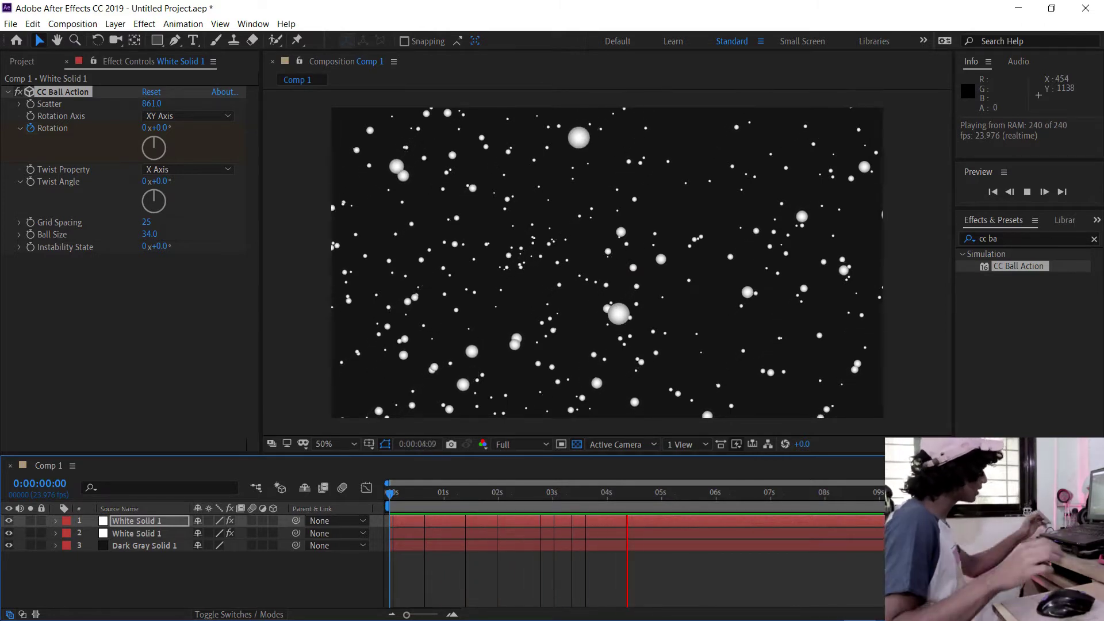
key(space)
Step: Set the Rotation Axis of the lower white solid's CC Ball Action effect to XY Axis
click(137, 534)
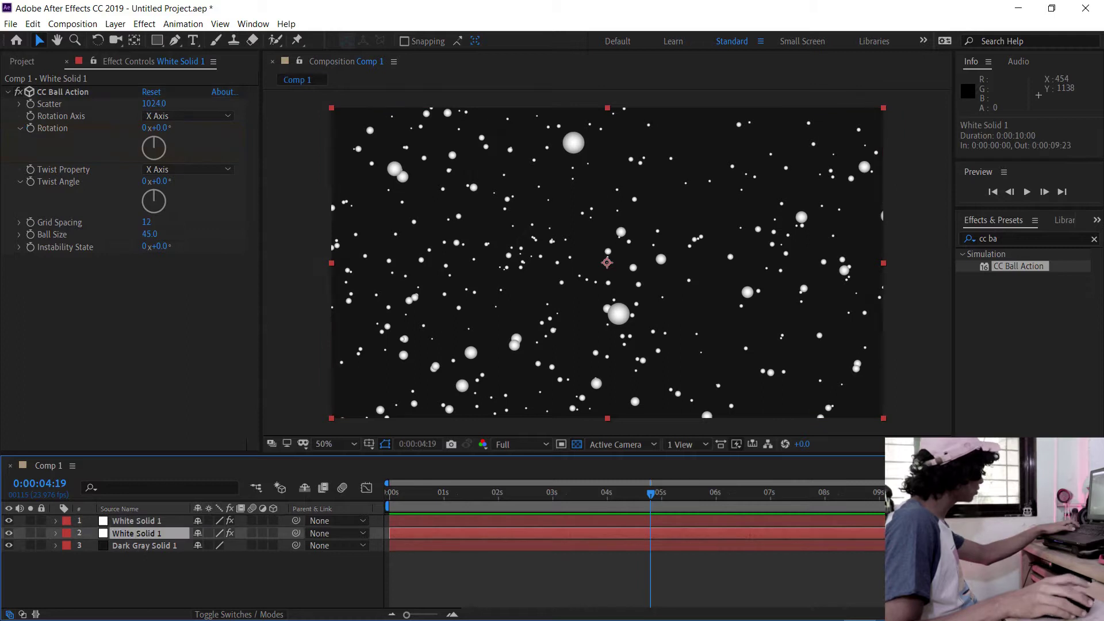
click(187, 116)
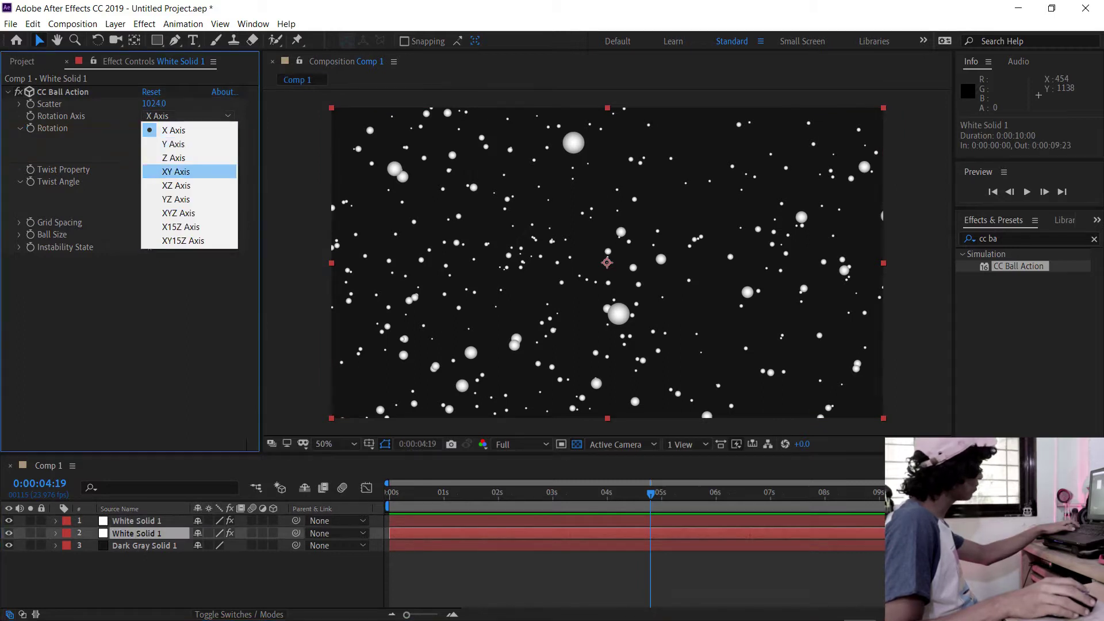
click(184, 170)
click(160, 128)
text(--10)
key(Return)
click(455, 493)
key(Home)
key(End)
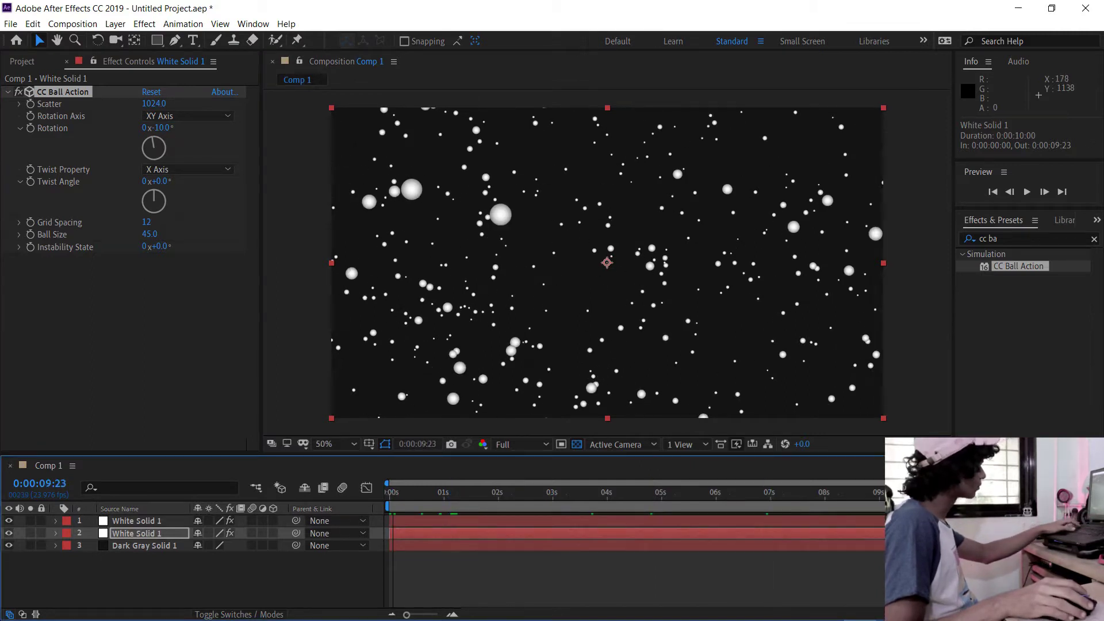
key(ctrl+z)
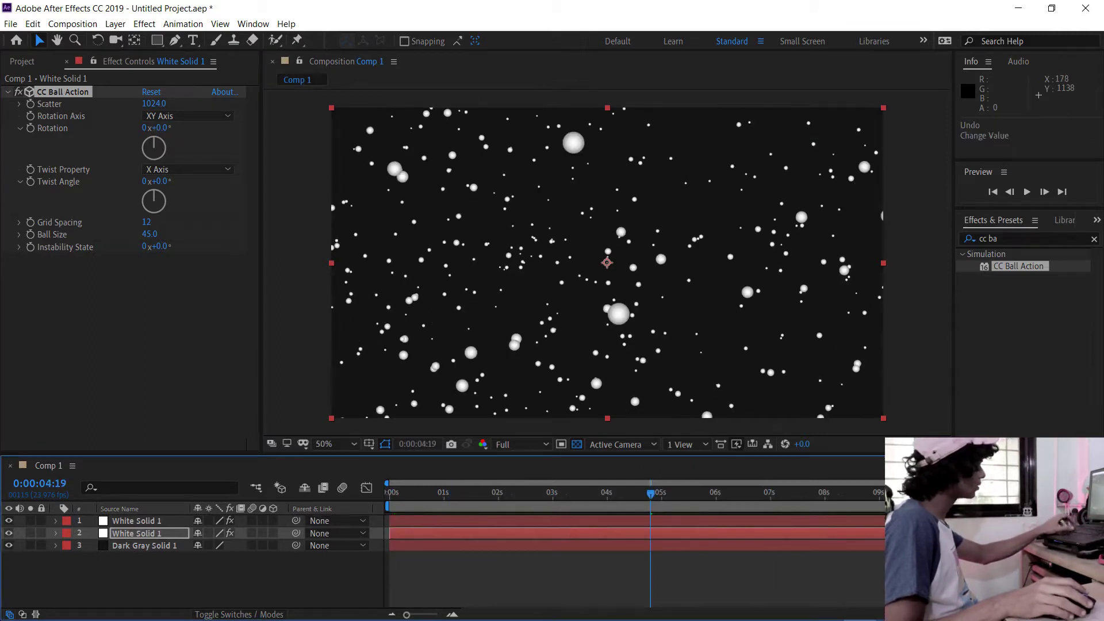
Step: Keyframe the lower white solid's Rotation from 0° at the first frame to -10° at 0:00:09:23
key(End)
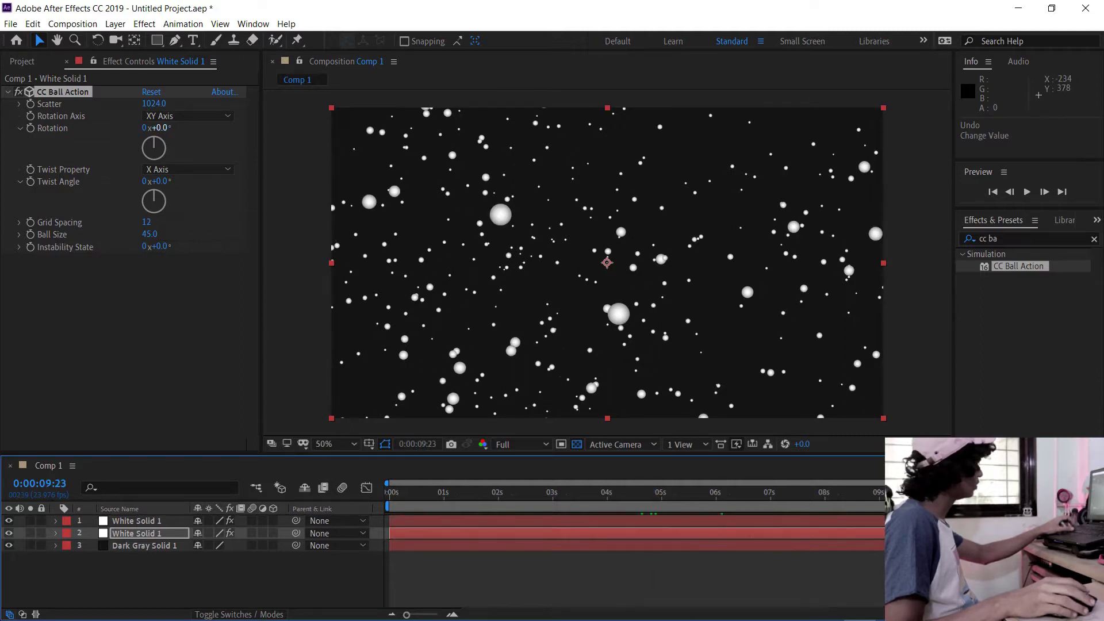
click(161, 127)
drag(478, 493, 931, 493)
click(30, 129)
click(160, 127)
text(-10)
key(Return)
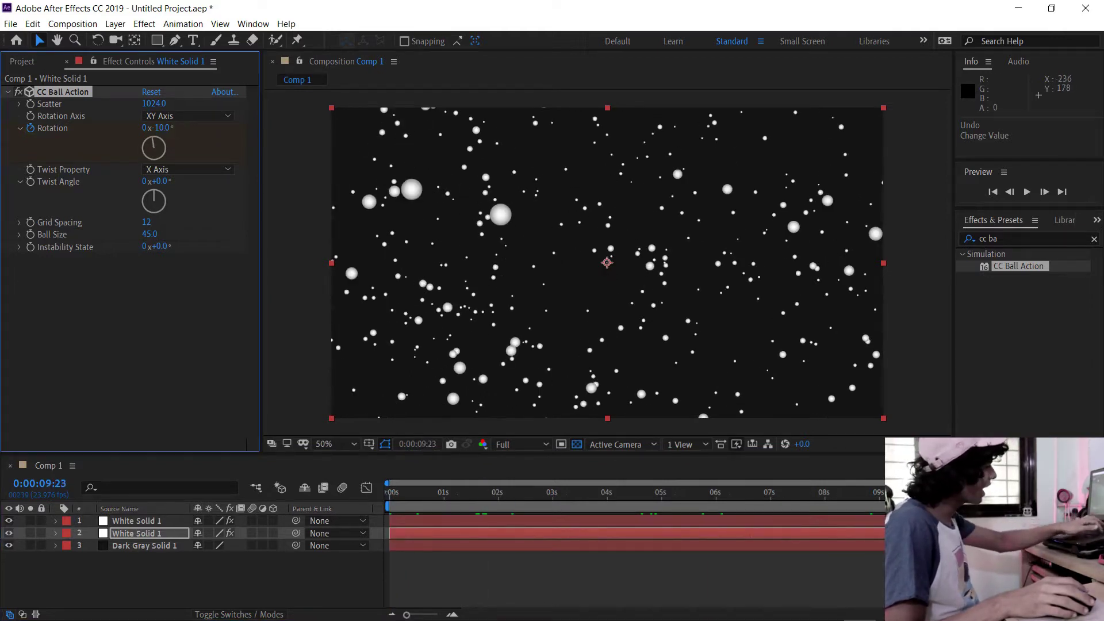
Step: Preview the combined motion of both white solids from the start and check the upper layer's rotation at the last frame
key(Home)
key(space)
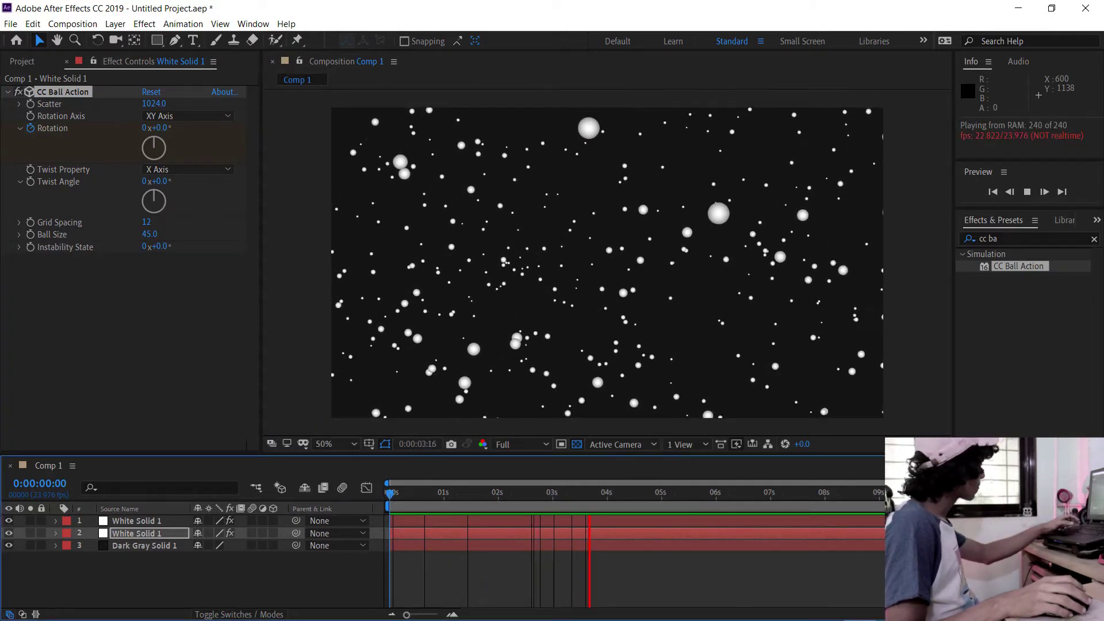
key(space)
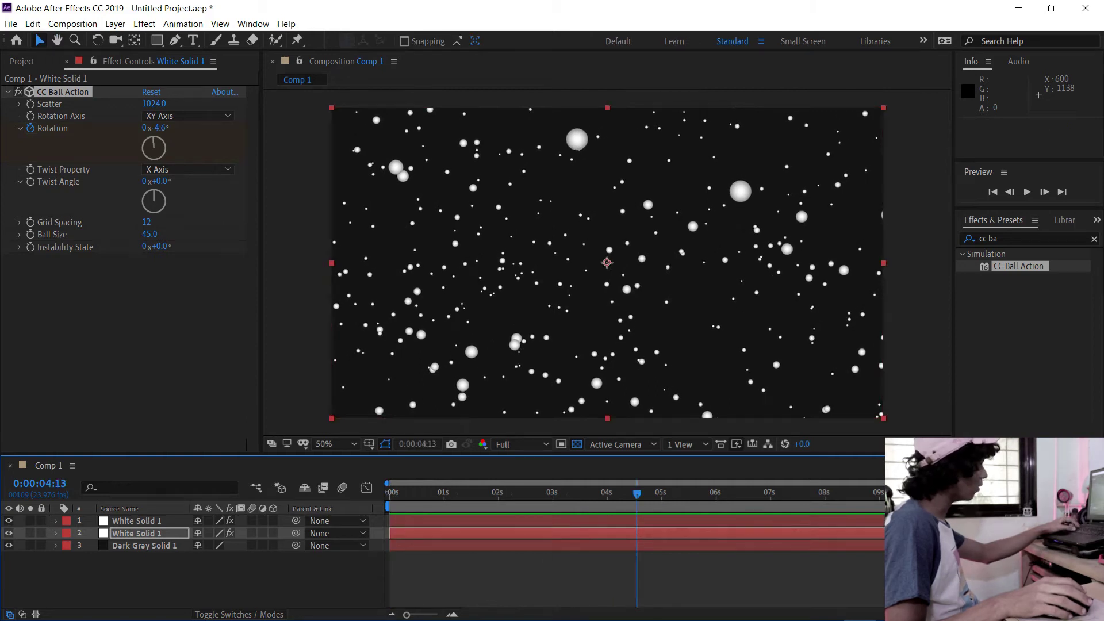
key(End)
click(136, 520)
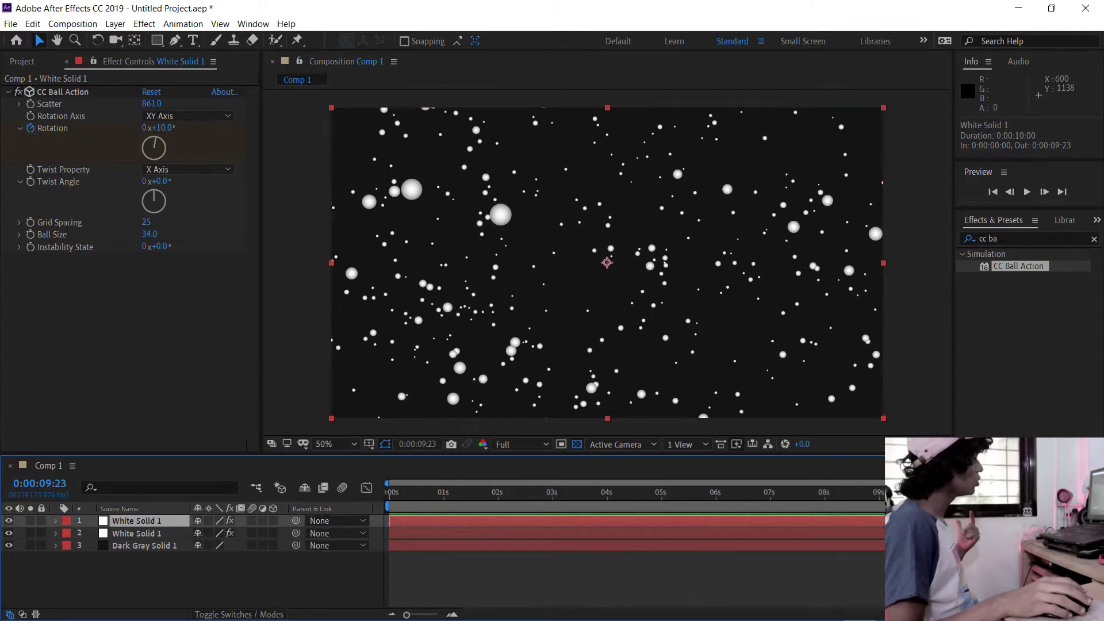
key(Home)
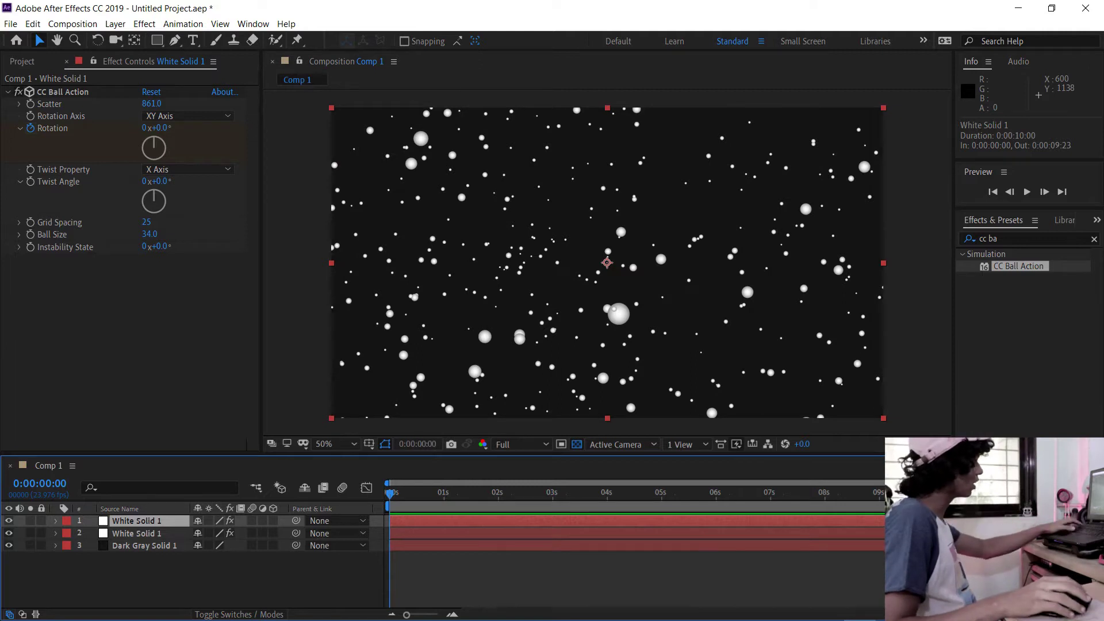
key(space)
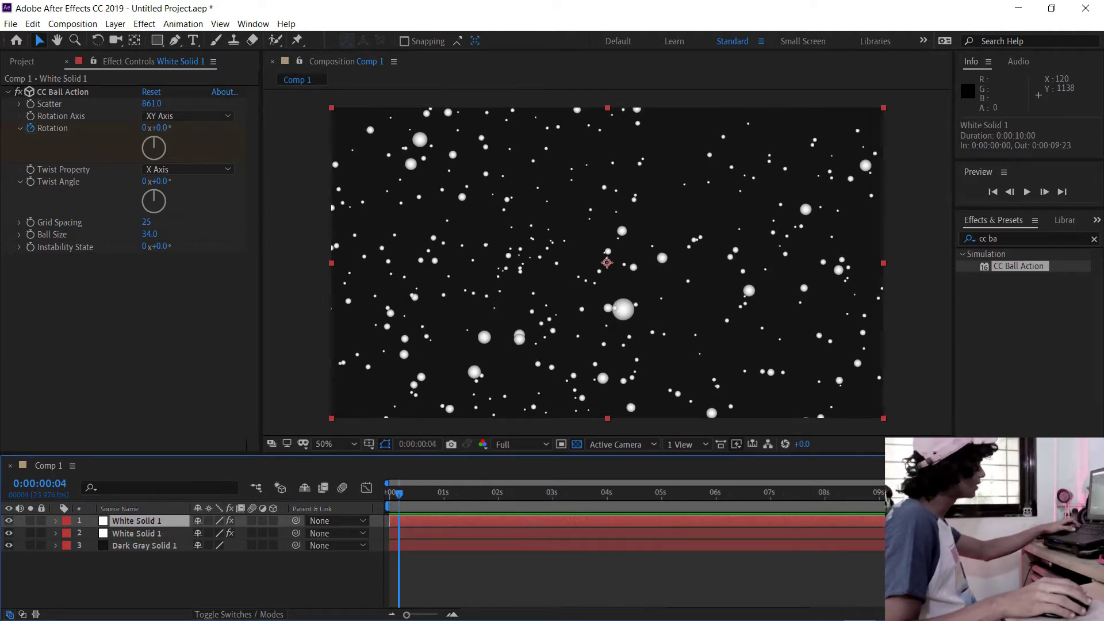
key(space)
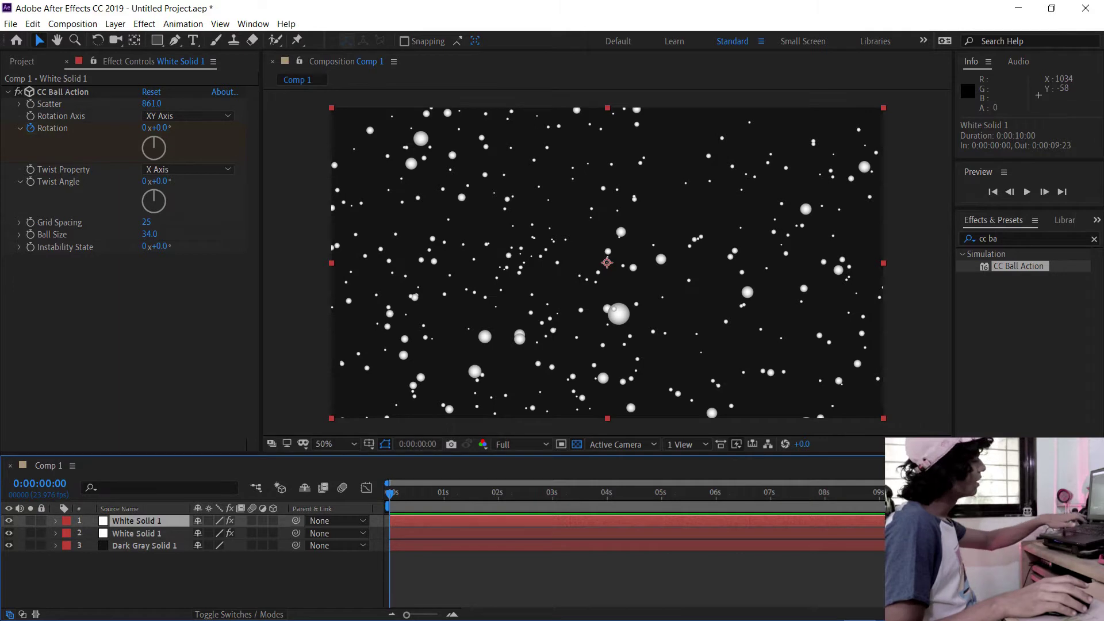
Step: Create a 1920 x 1080 px solid coloured medium blue, 4D71DF, above the particle layers
key(ctrl+y)
click(544, 405)
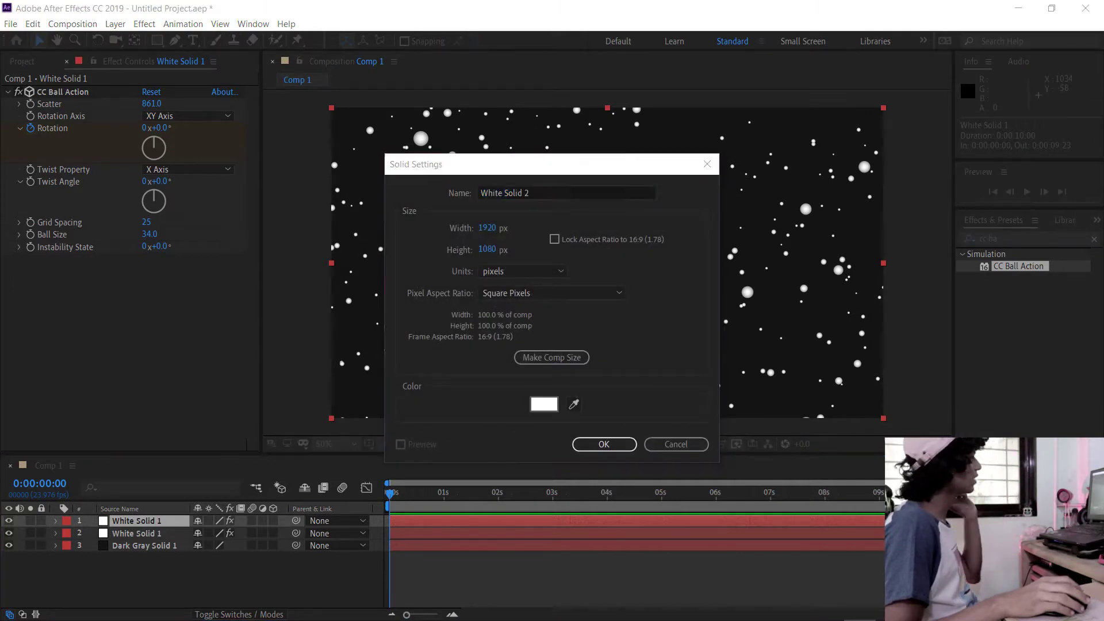
drag(277, 287, 276, 269)
drag(206, 236, 196, 207)
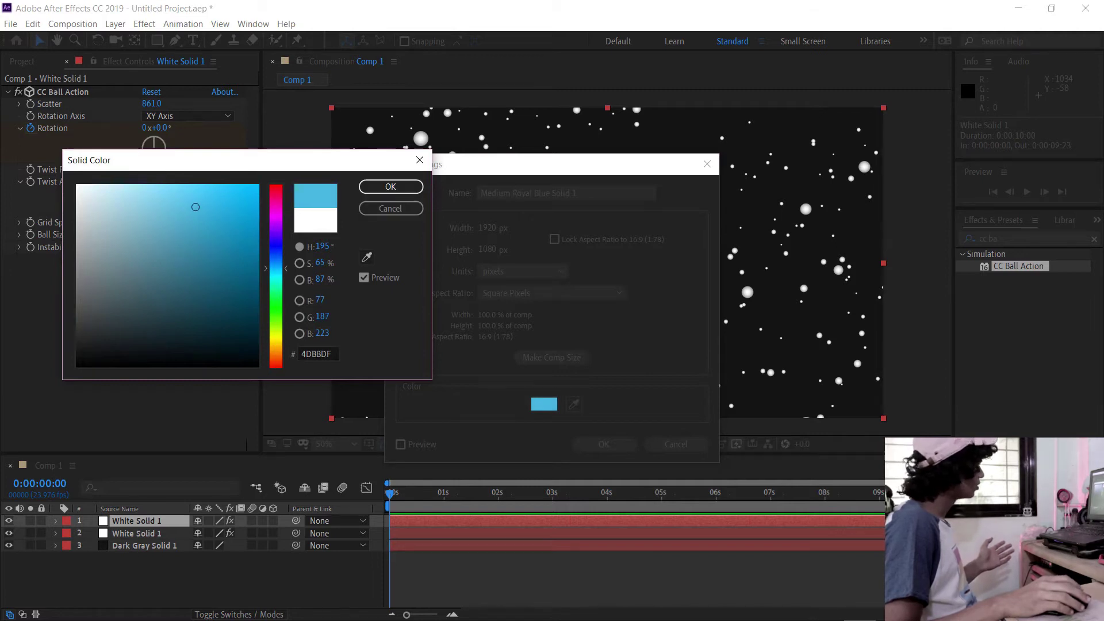
drag(276, 266, 276, 254)
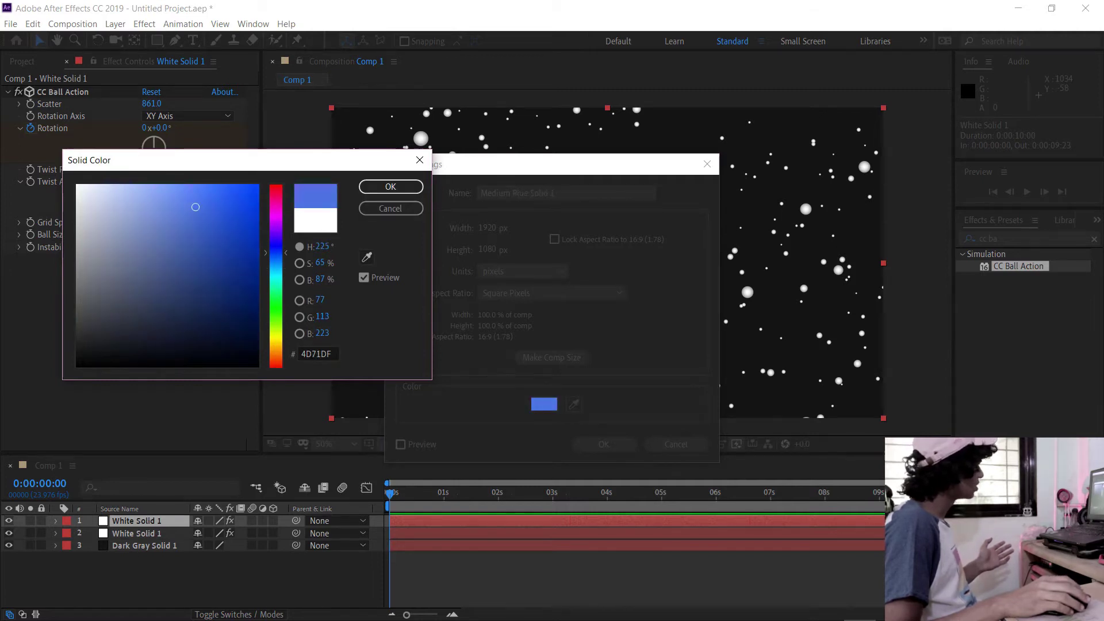
click(390, 186)
click(603, 444)
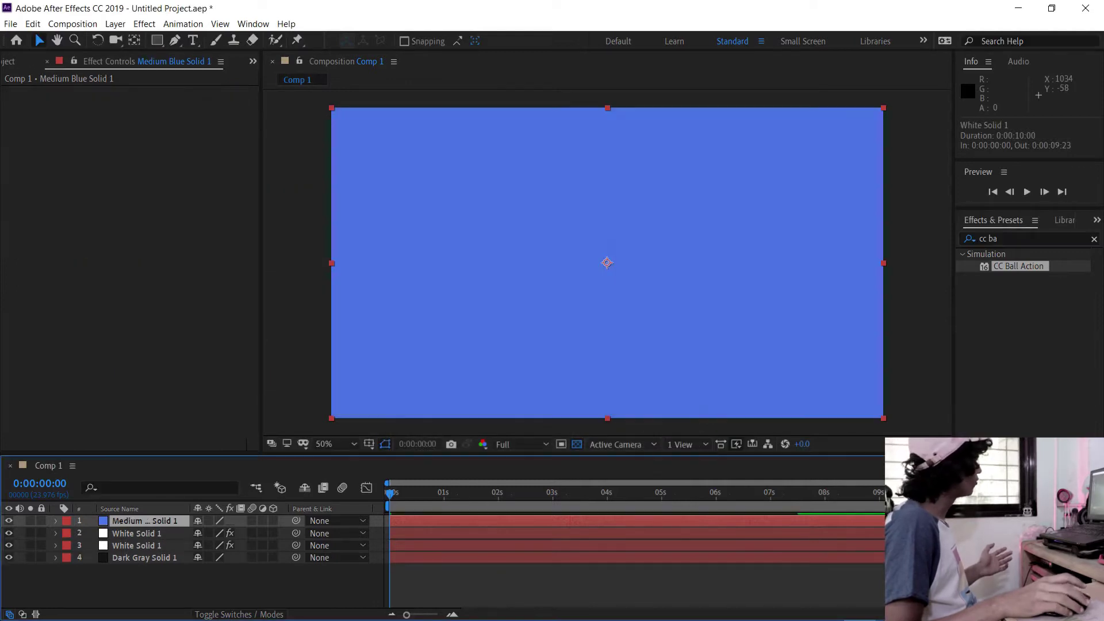
Step: Draw a rectangular mask about 812 x 710 px on the blue solid, right of centre, and feather it 100 pixels
click(157, 40)
mouse_move(531, 168)
mouse_down()
mouse_move(755, 330)
mouse_move(765, 372)
mouse_up()
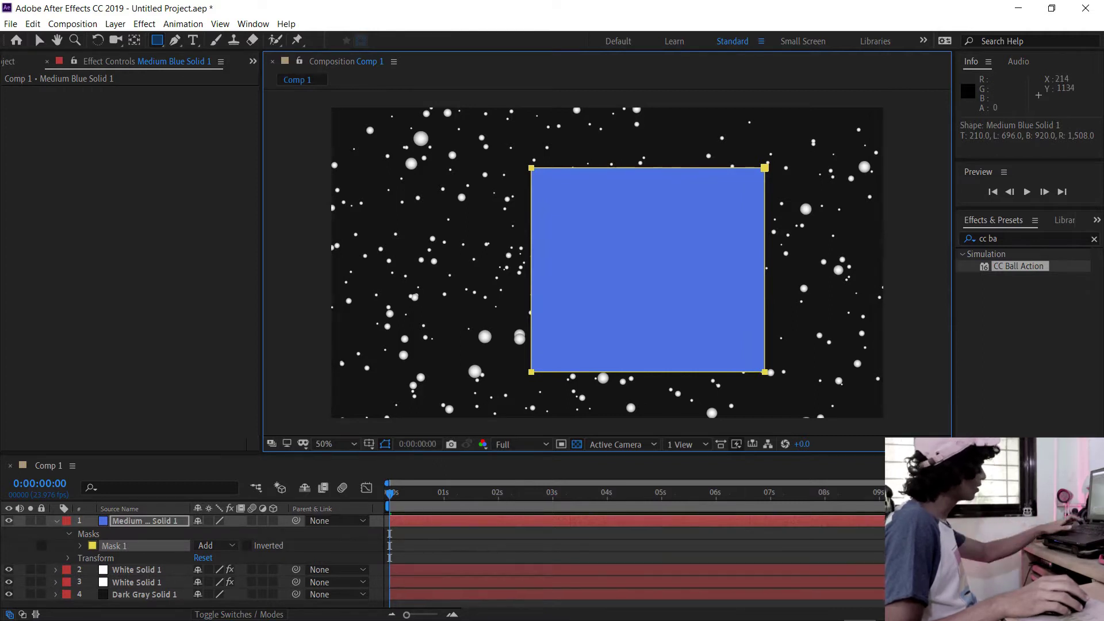
key(f)
click(211, 545)
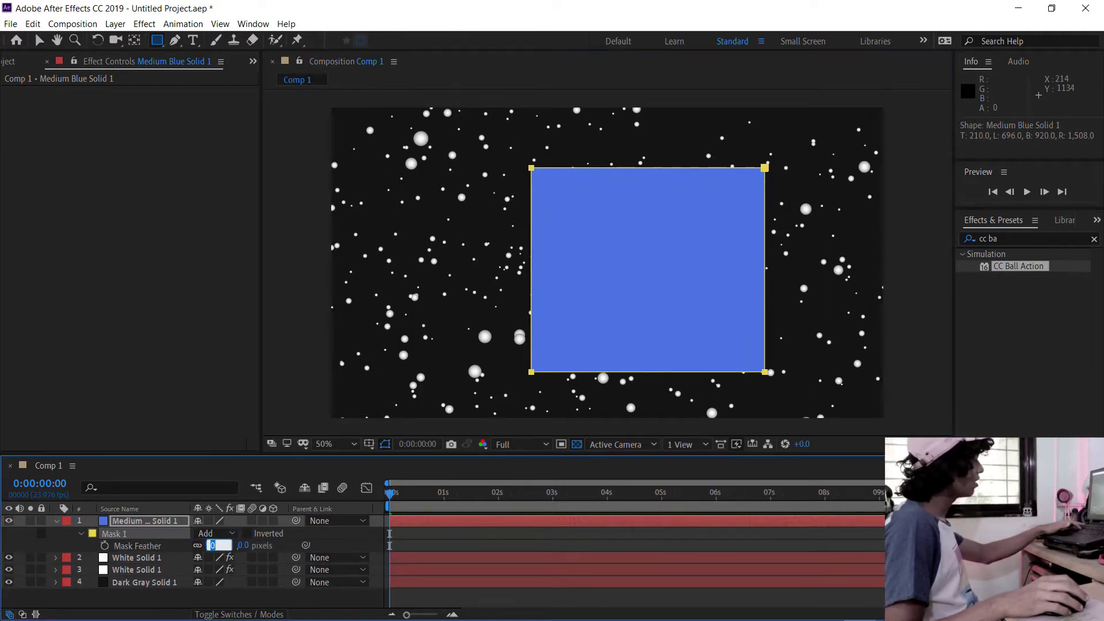
text(100)
key(Return)
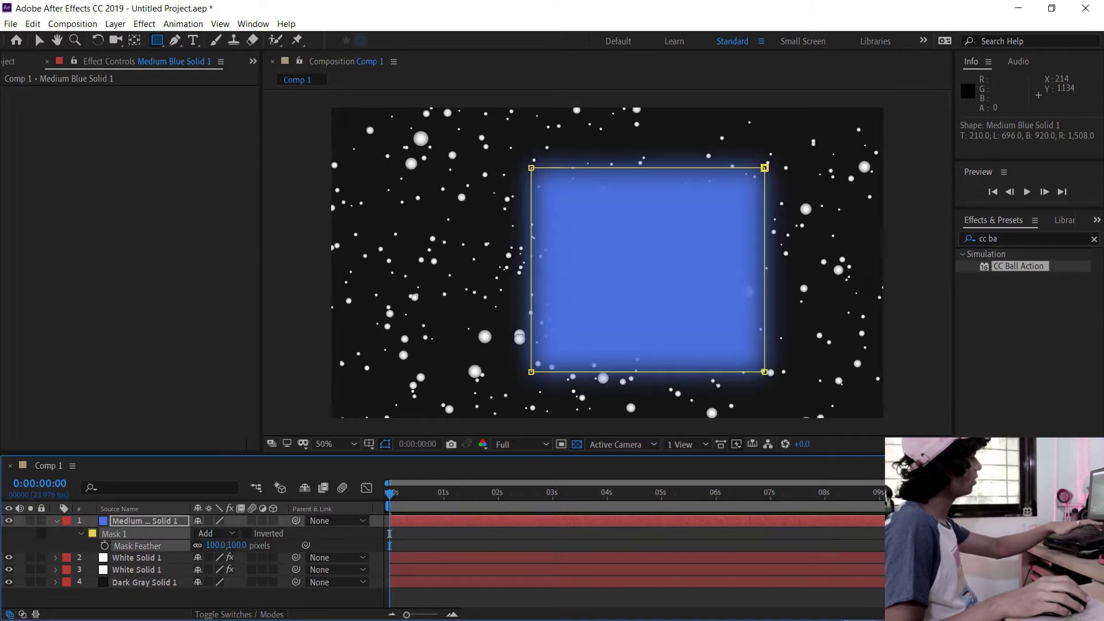
Step: Soften the blue solid's mask further, raising its feather to 500 pixels and on to 818 pixels
click(214, 546)
text(500)
key(Return)
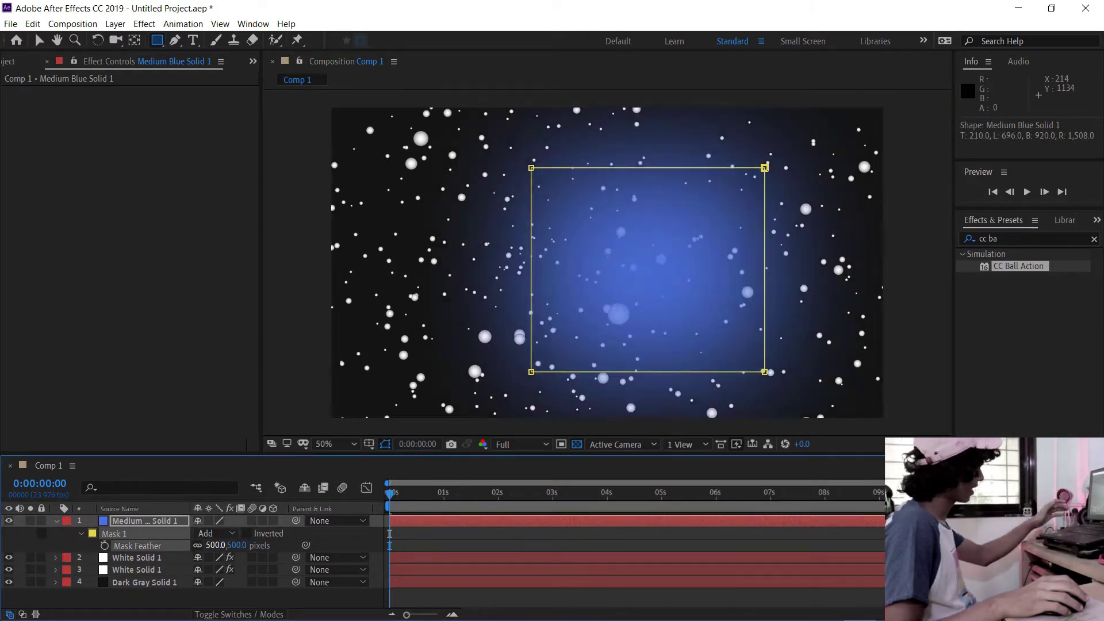
drag(215, 545, 398, 545)
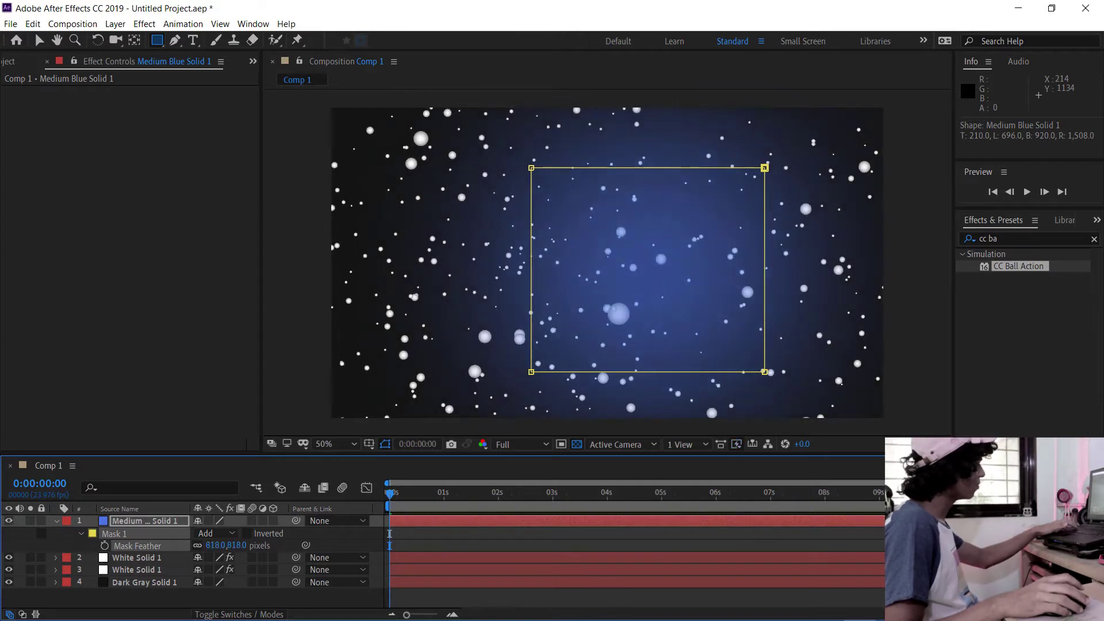
drag(445, 545, 547, 545)
Step: Try to shift the blue solid's mask toward the left of the frame and undo the change
key(v)
drag(652, 278, 579, 282)
key(ctrl+z)
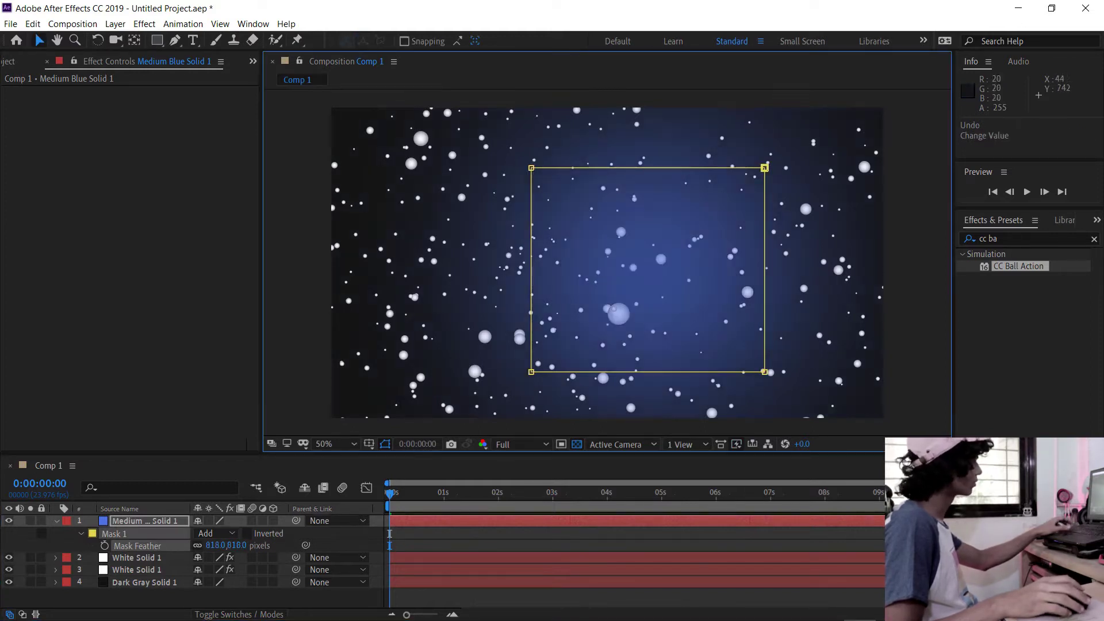
Step: Try the blue solid beneath both white solids and return it to the front of the layer stack
click(144, 521)
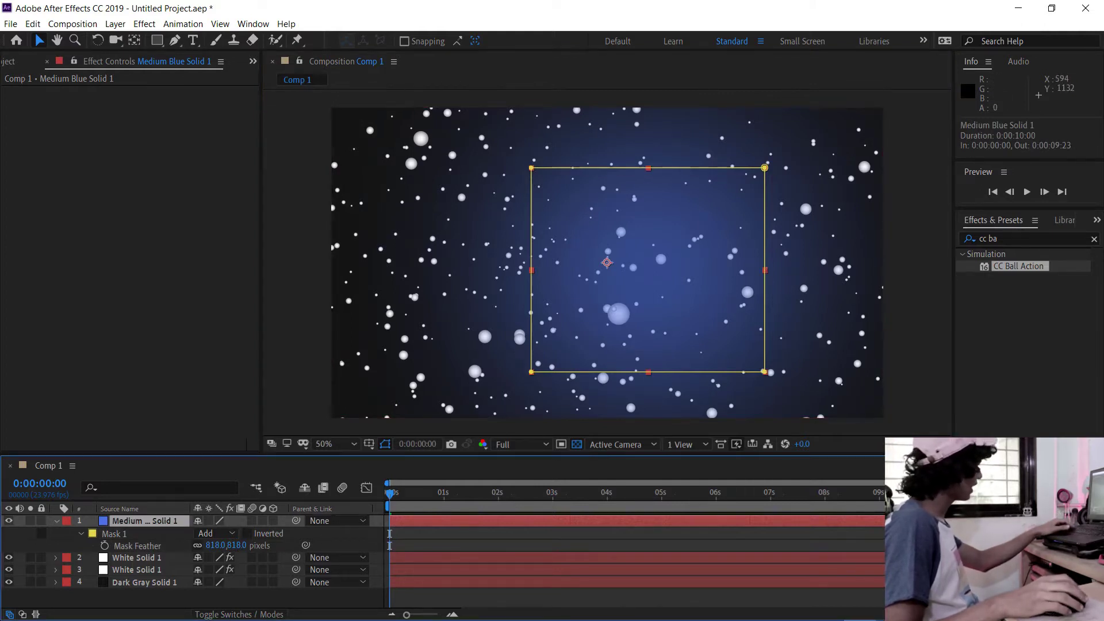
key(ctrl+bracketleft)
key(ctrl+bracketleft)
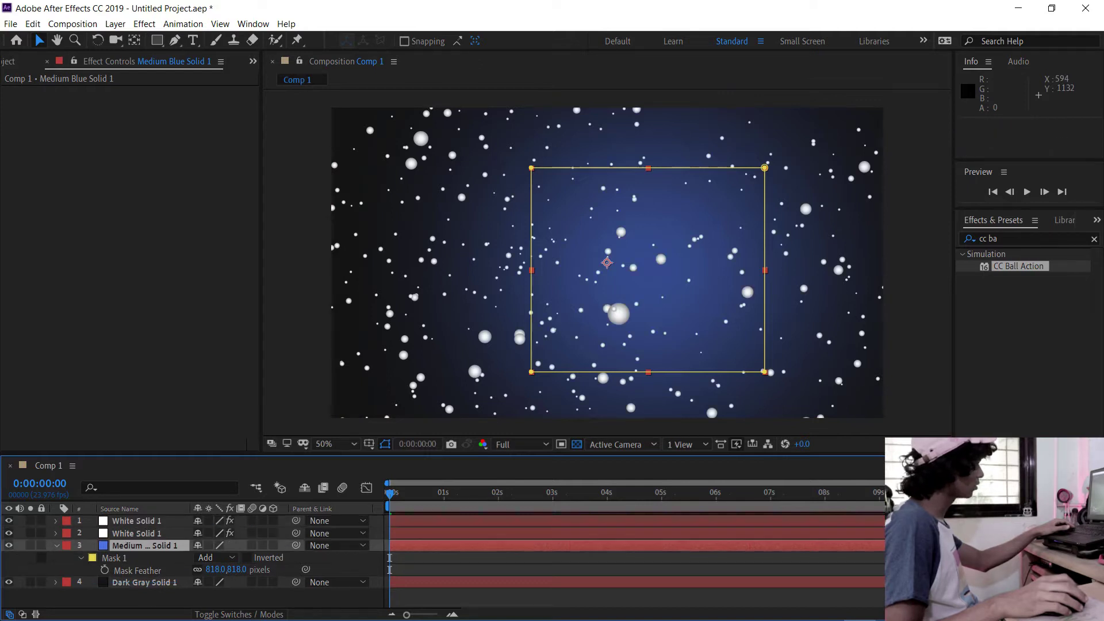
key(ctrl+bracketright)
key(ctrl+bracketright)
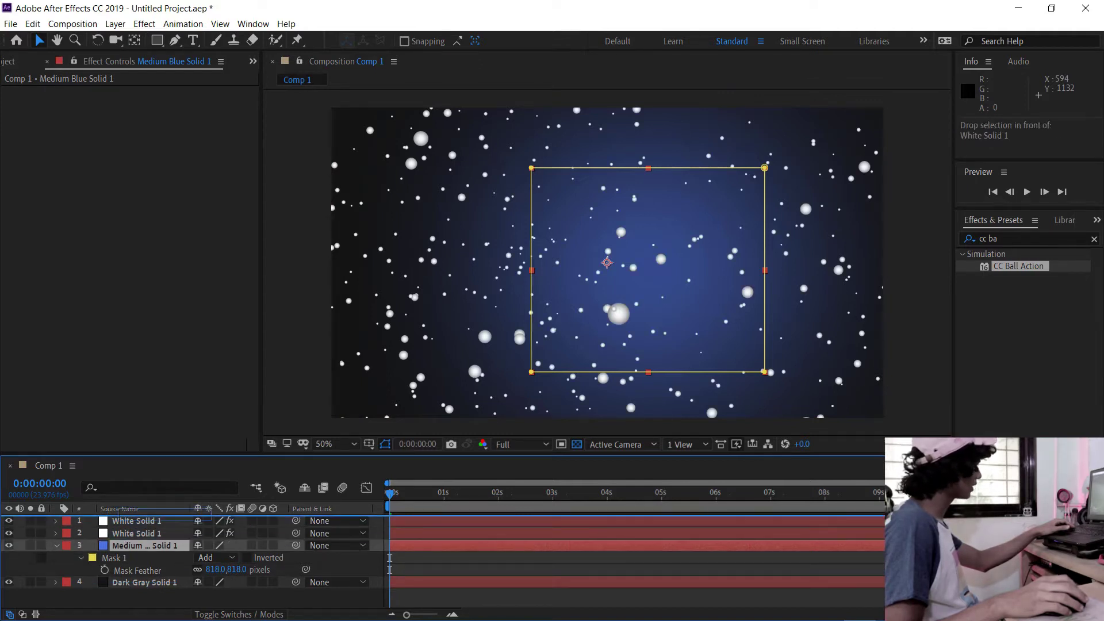
Step: Reduce the blue solid's Opacity to 63%
key(End)
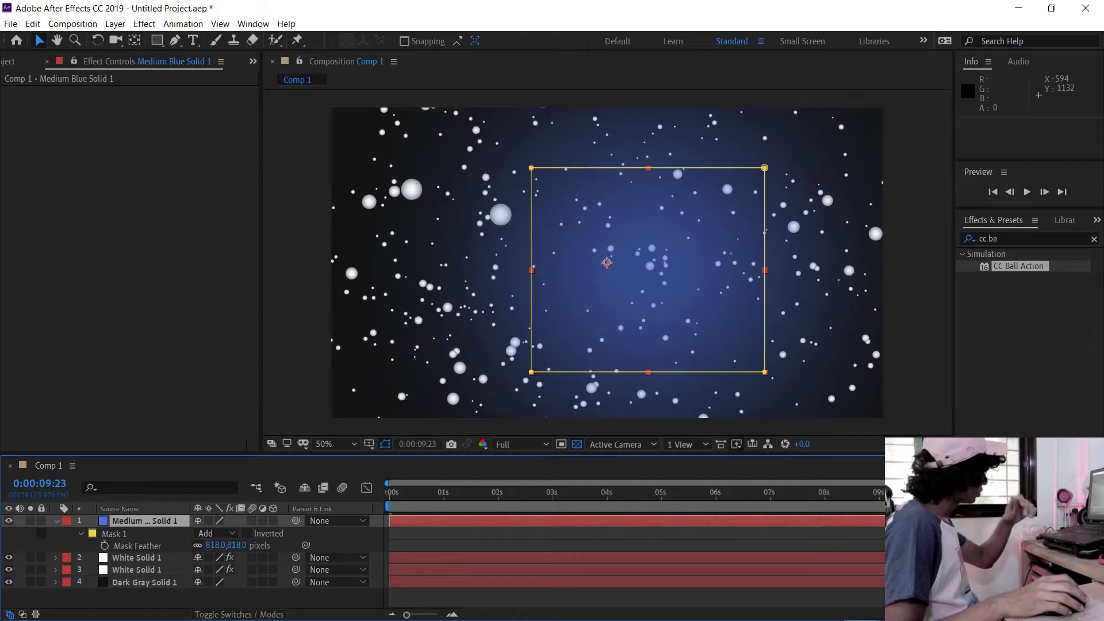
key(t)
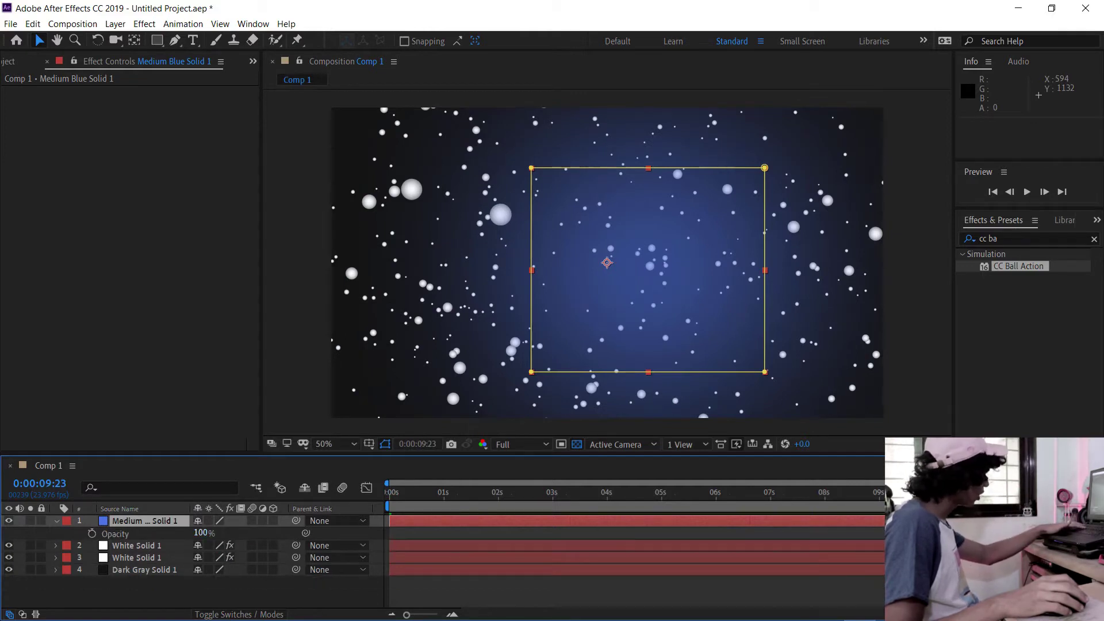
text(71)
key(Return)
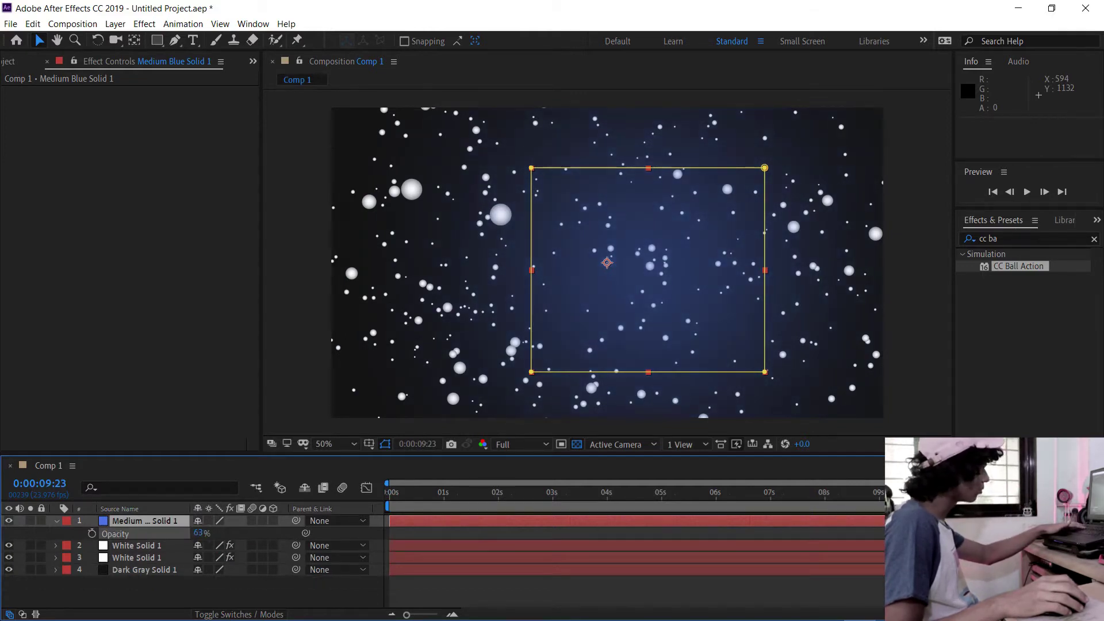
Step: Reshape the blue solid's mask by moving all four corner points outward until it spans most of the frame
drag(531, 168, 409, 156)
drag(532, 372, 383, 383)
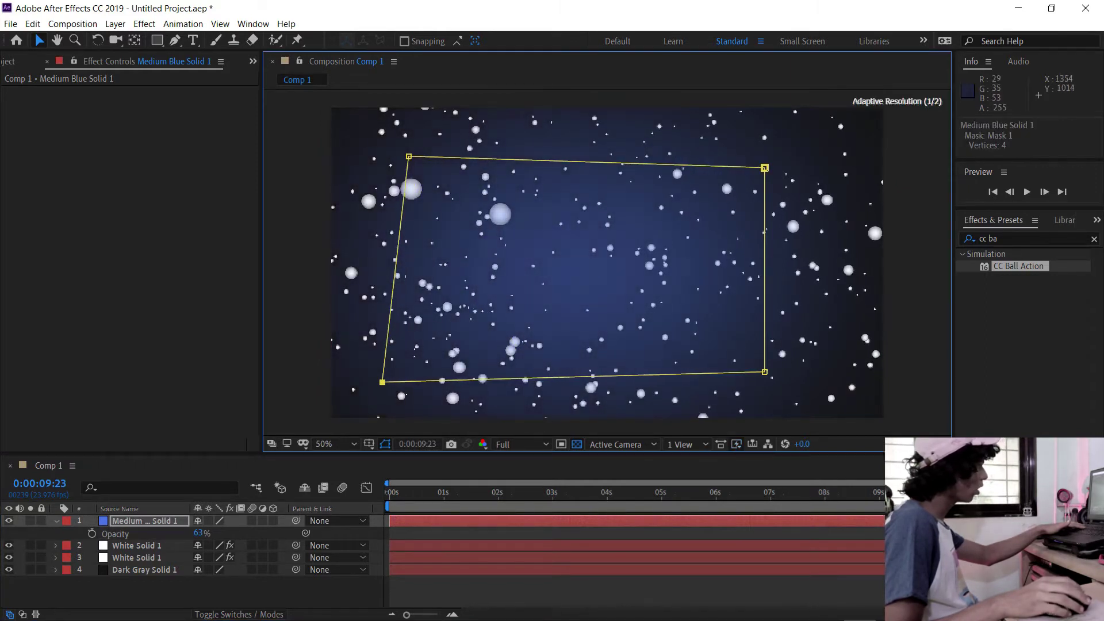
drag(764, 373, 833, 376)
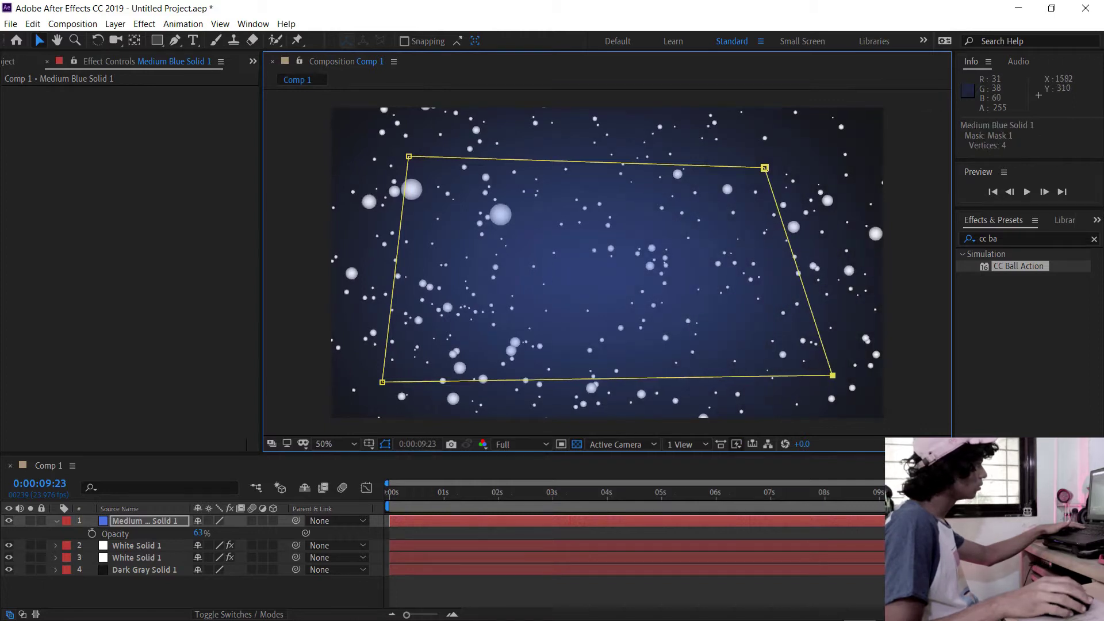
drag(765, 168, 815, 152)
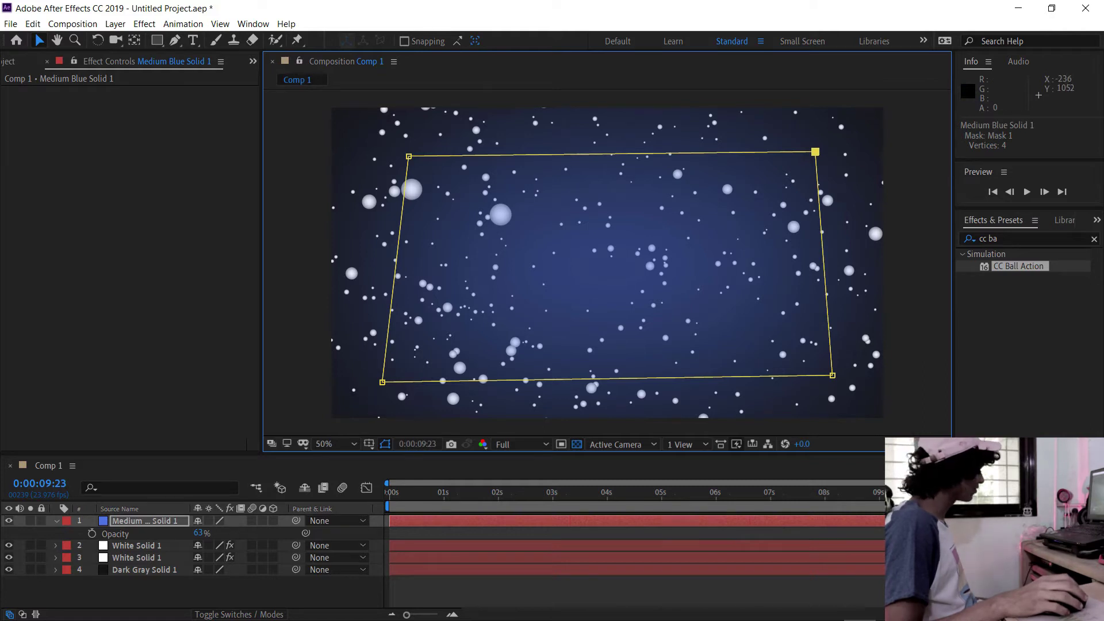
drag(144, 580, 185, 517)
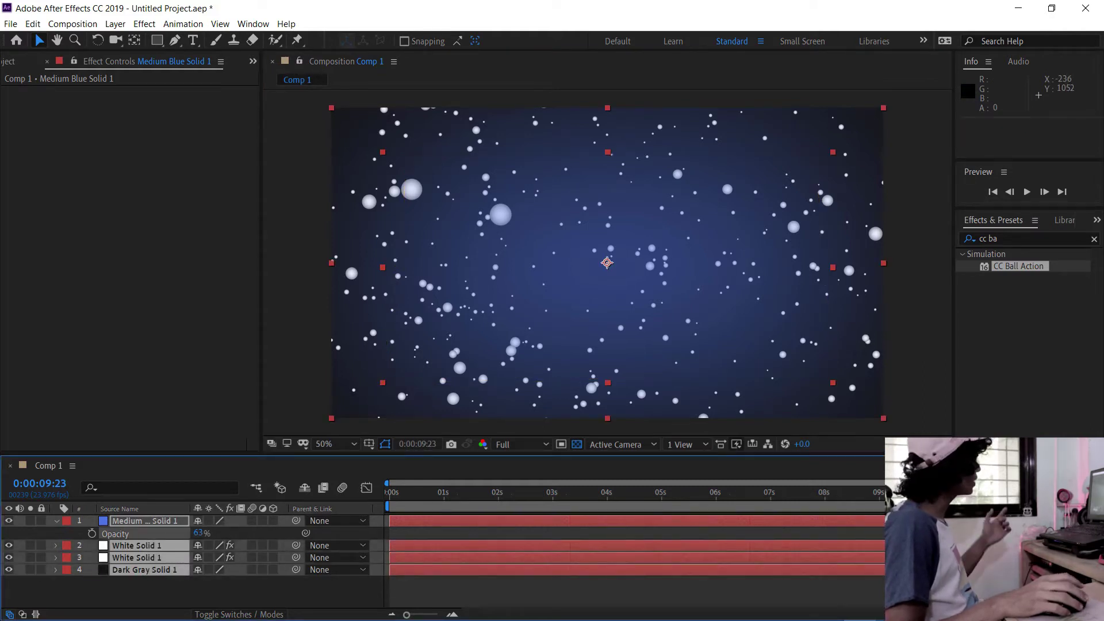
key(ctrl+shift+a)
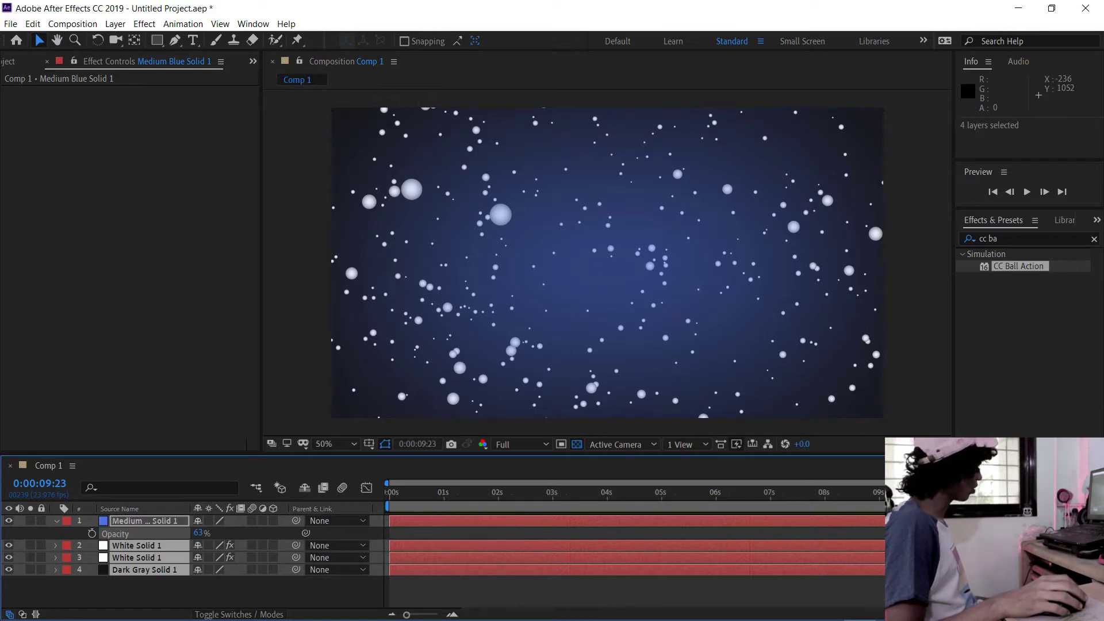
click(144, 557)
click(144, 545)
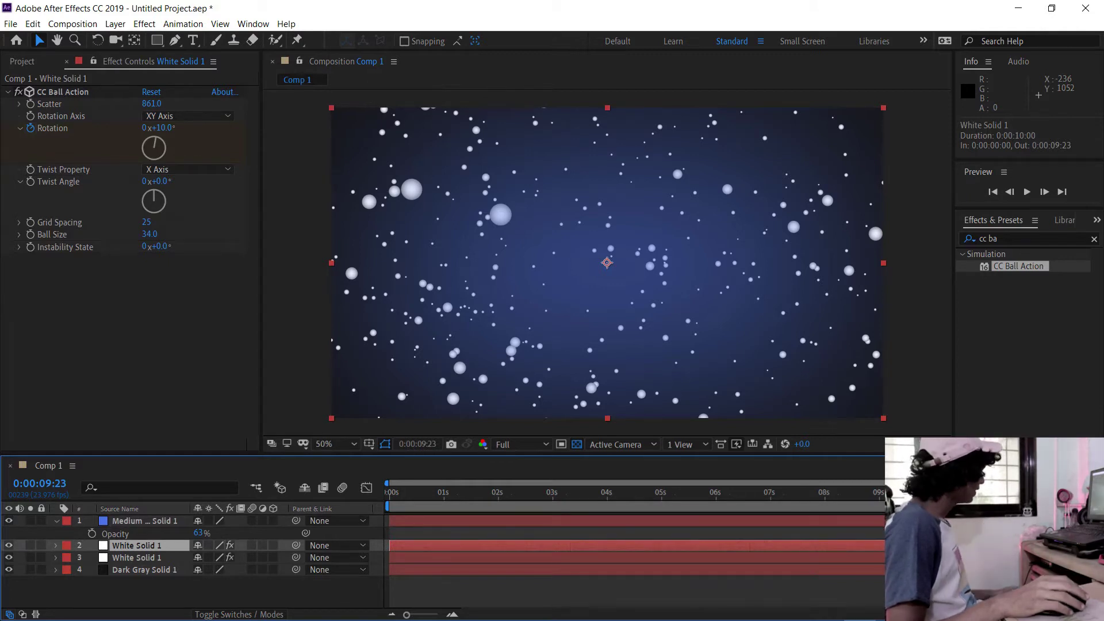
Step: Pre-compose all four layers into a new composition named bg, moving all attributes into it
key(ctrl+a)
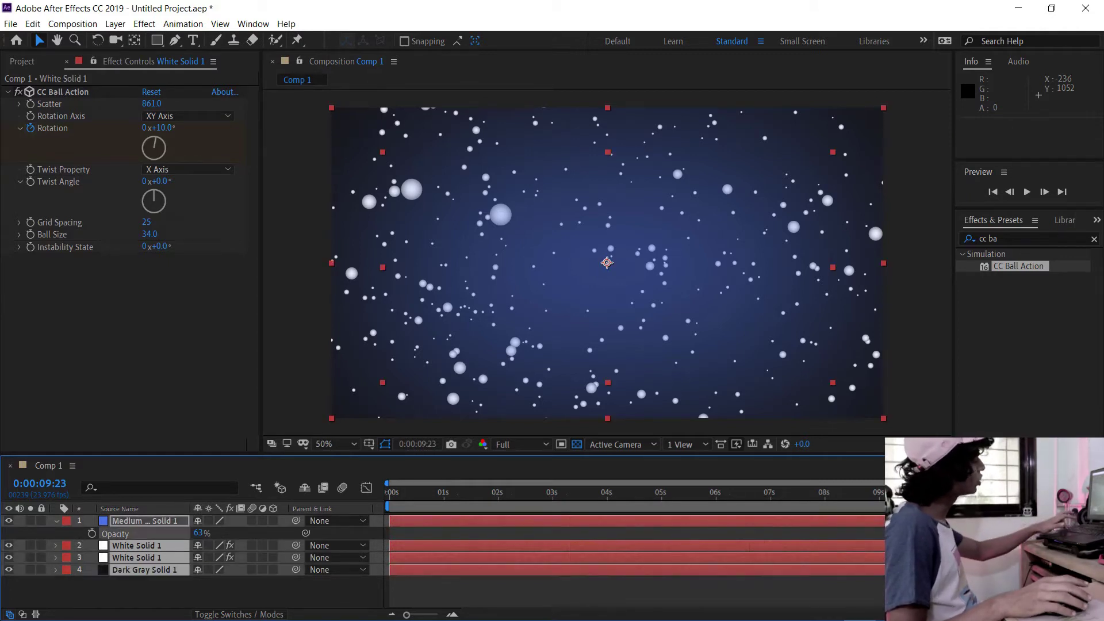
key(ctrl+shift+c)
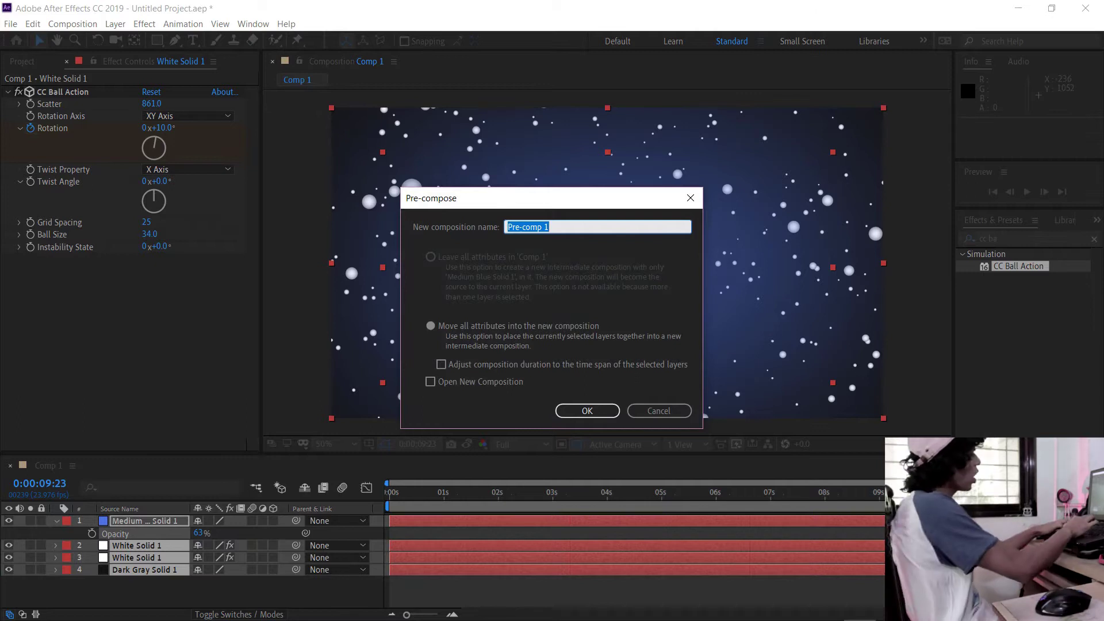
key(Return)
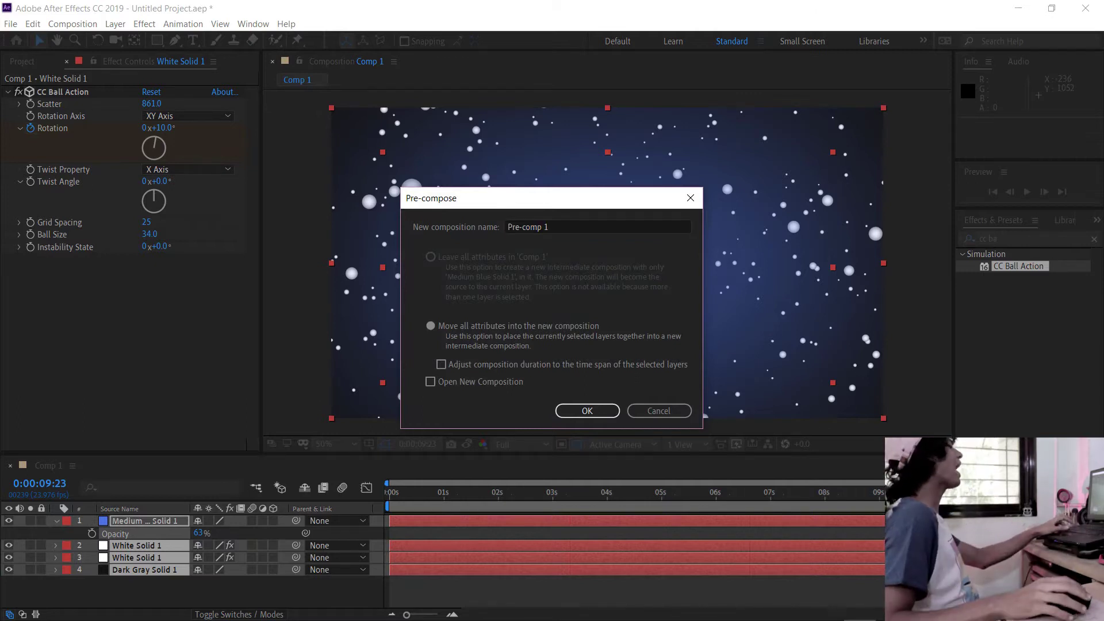
click(550, 227)
key(ctrl+a)
text(bg)
key(Return)
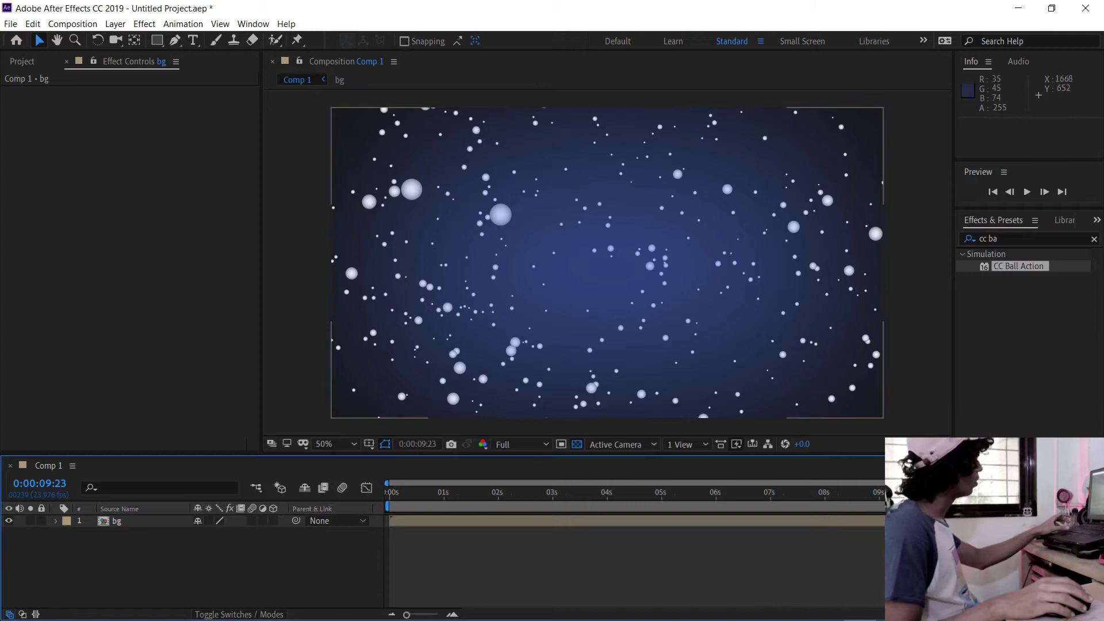
key(ctrl+y)
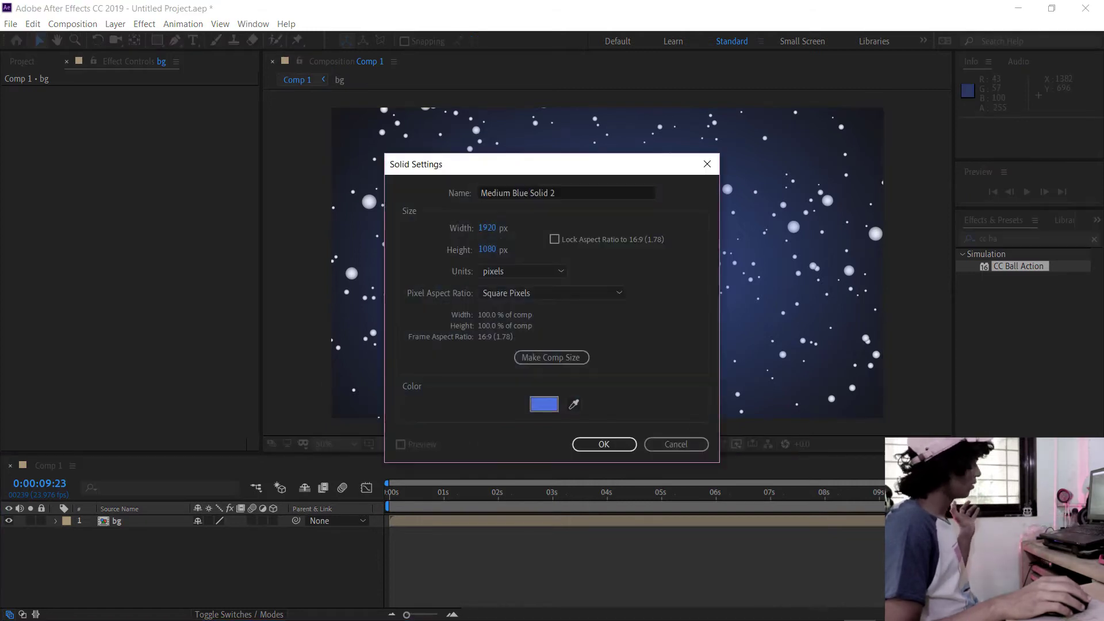
click(543, 404)
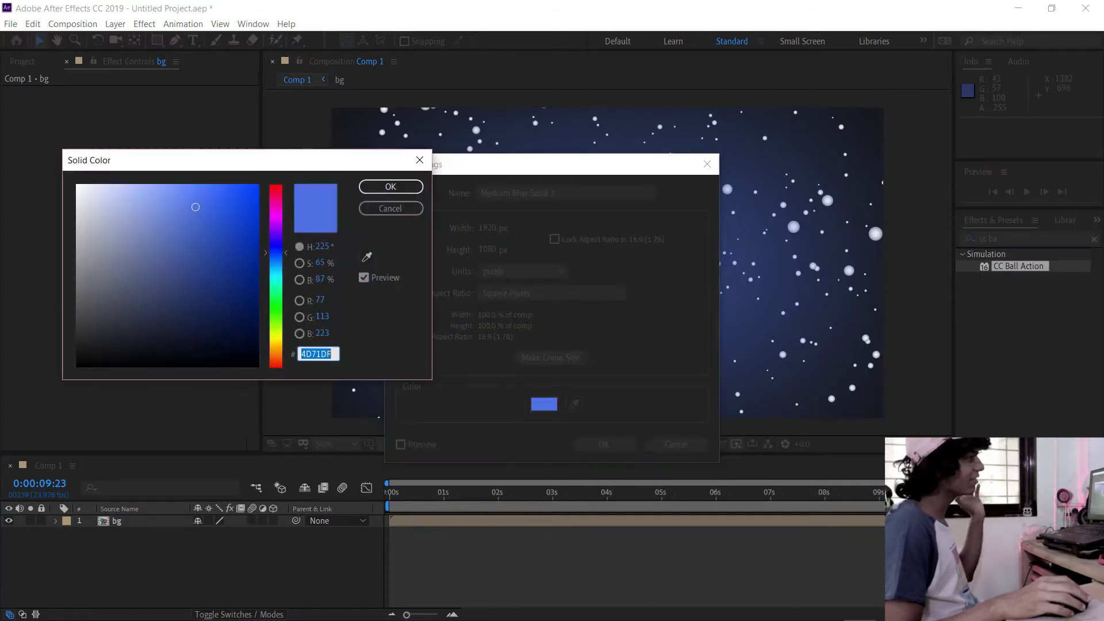
click(420, 160)
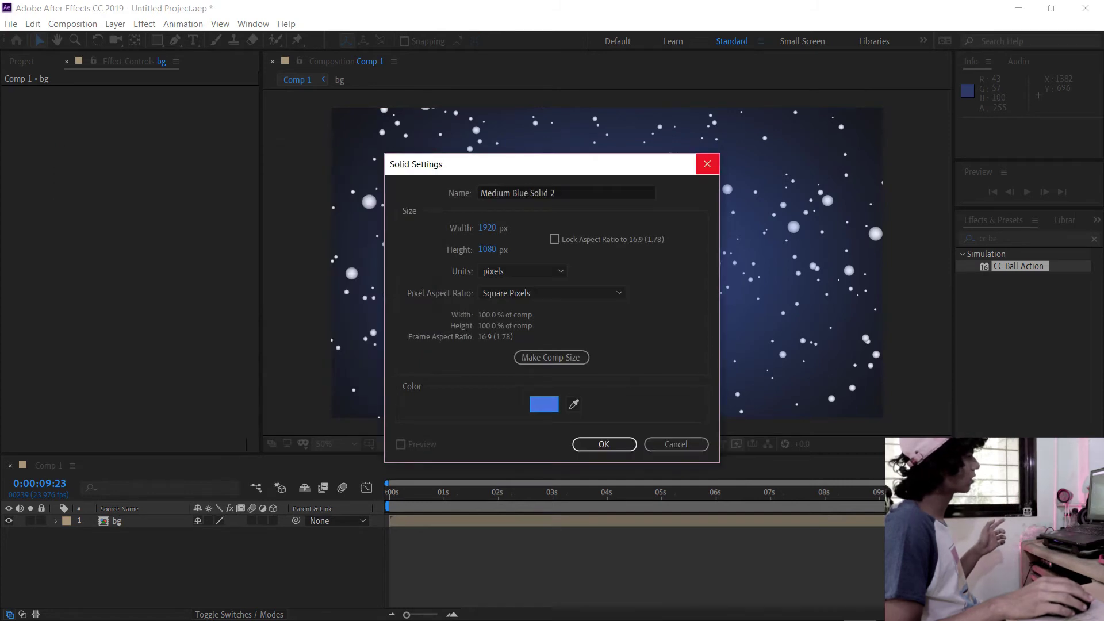
click(707, 164)
Step: Preview the pre-composed particle background and return to the start of the composition
key(F2)
key(space)
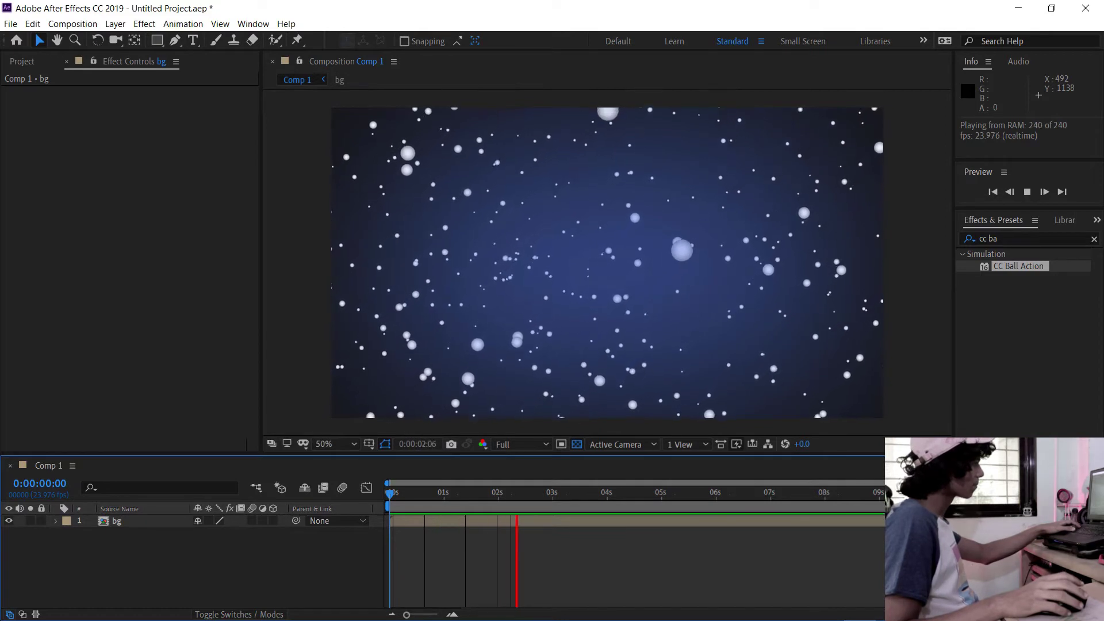
drag(446, 493, 463, 494)
key(Home)
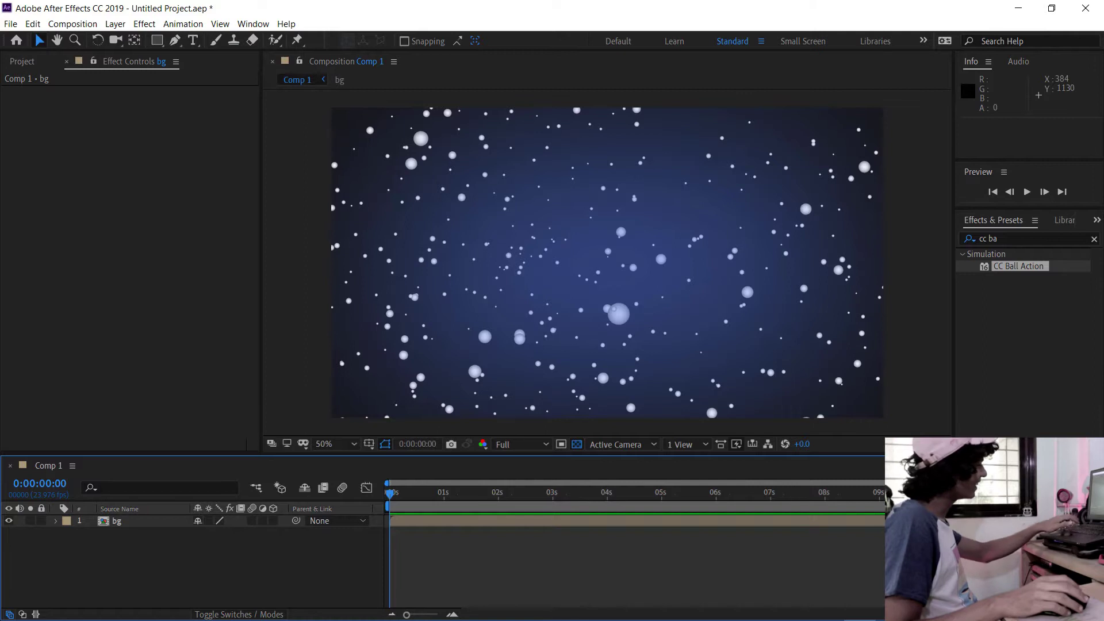
Step: Create a 1920 x 1080 px solid coloured near-black, 030303, above the bg layer
key(ctrl+y)
click(544, 404)
click(76, 366)
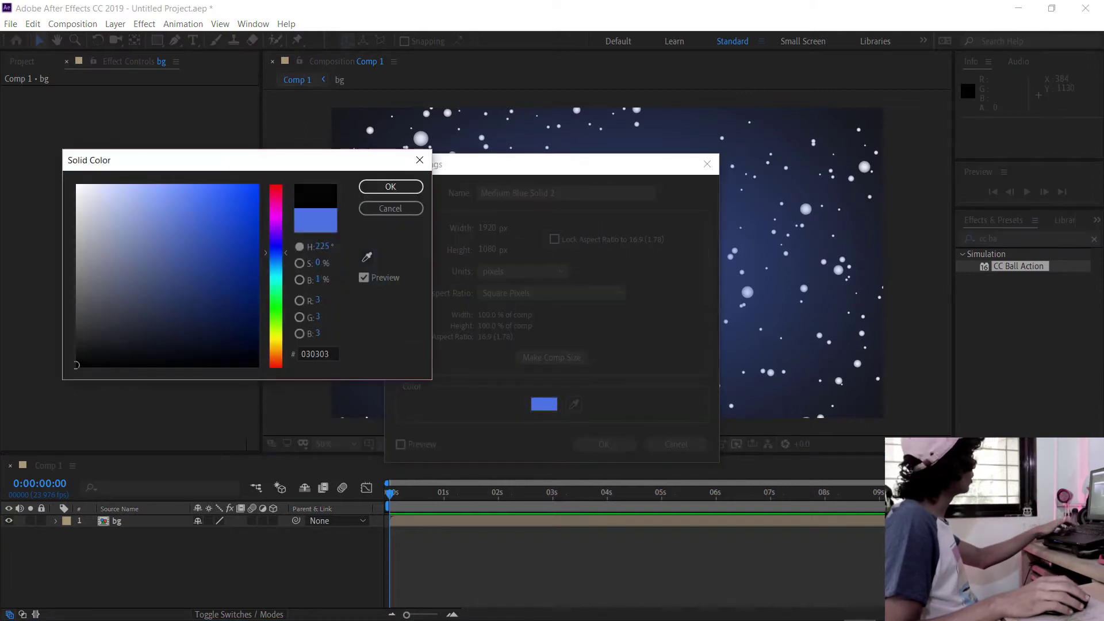
click(391, 186)
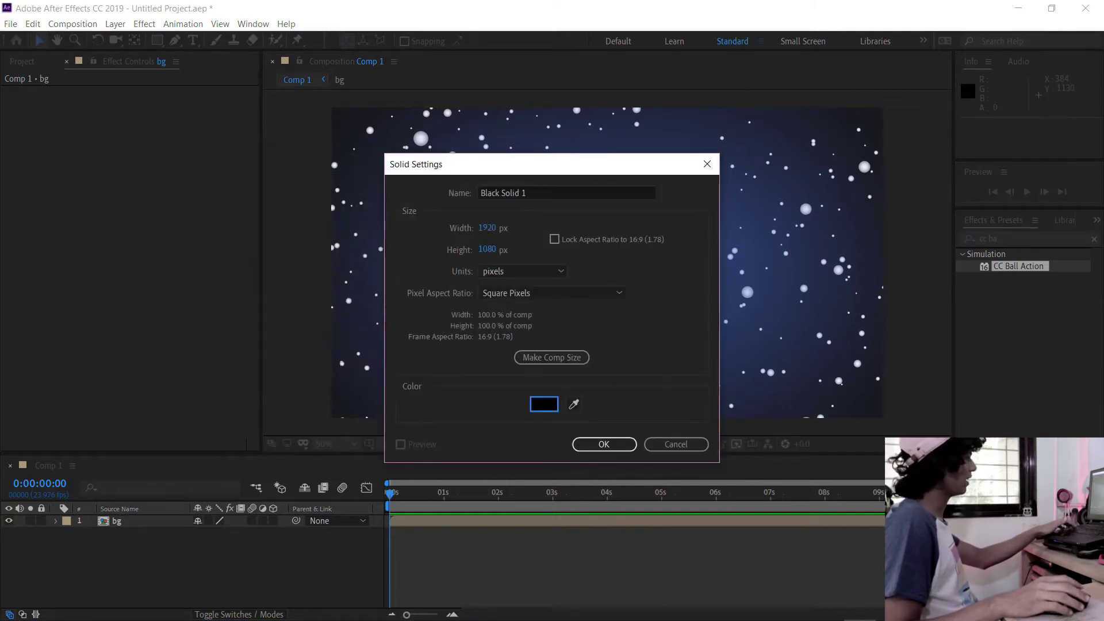
click(604, 444)
Step: Draw a circular mask about 858 px in diameter near the centre of the black solid with the Ellipse tool
click(157, 40)
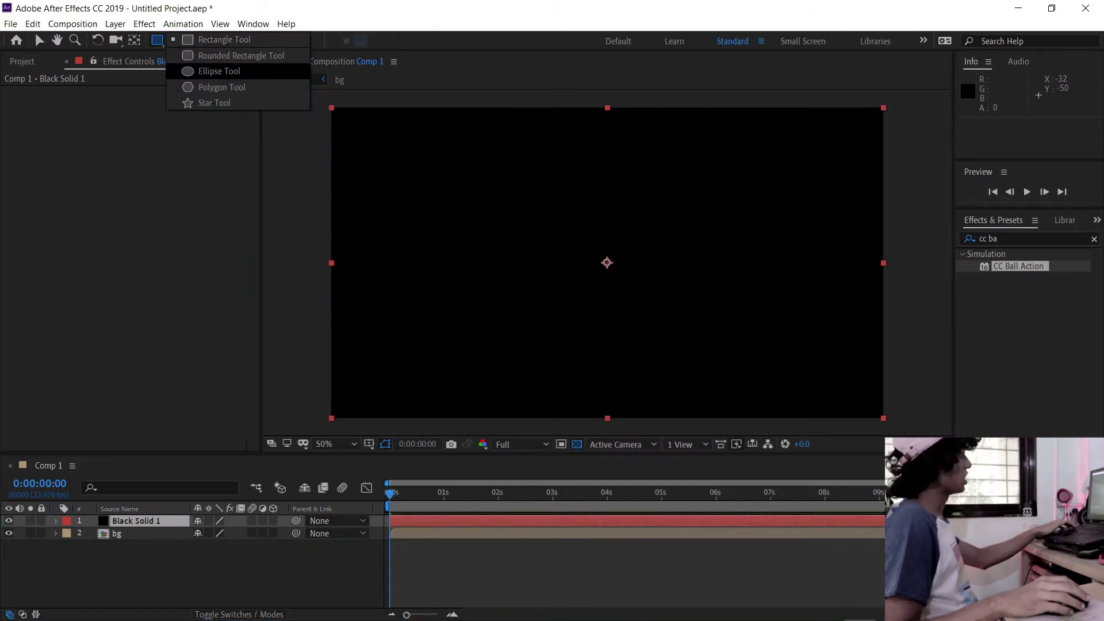
click(220, 71)
drag(483, 154, 731, 340)
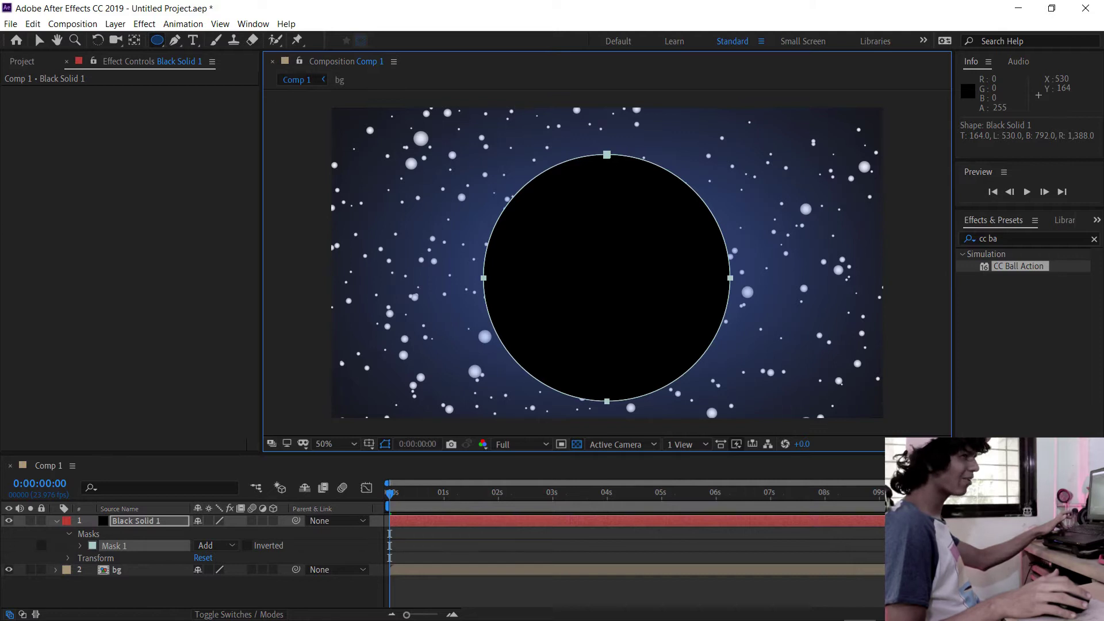
Step: Shrink the circular mask to about 830 px wide and move the black solid's anchor point to the circle's centre
drag(730, 401, 722, 394)
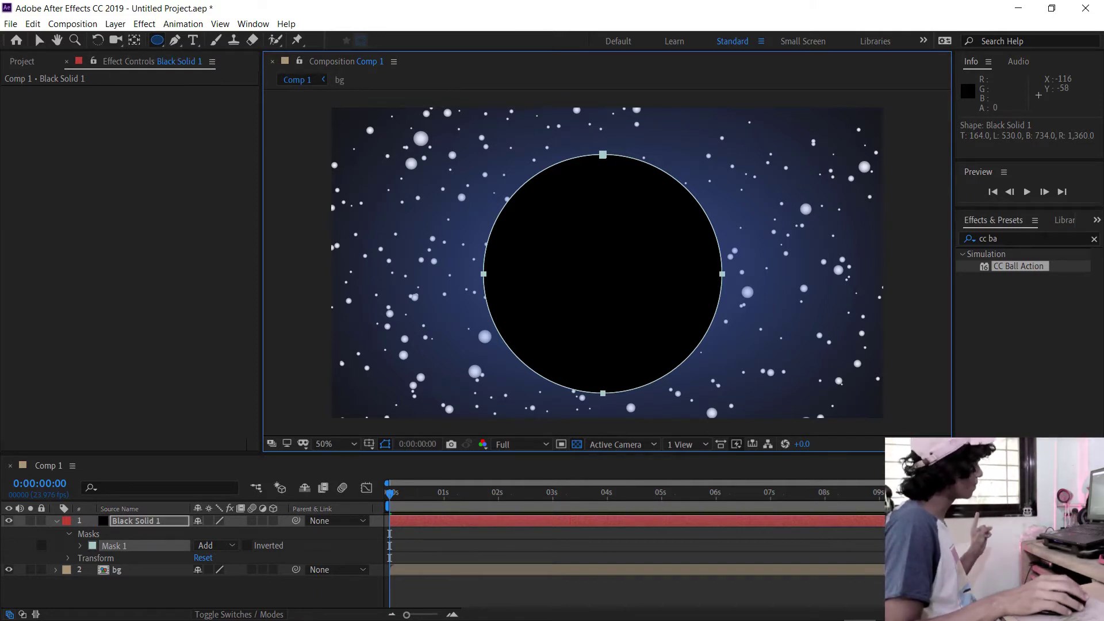
key(y)
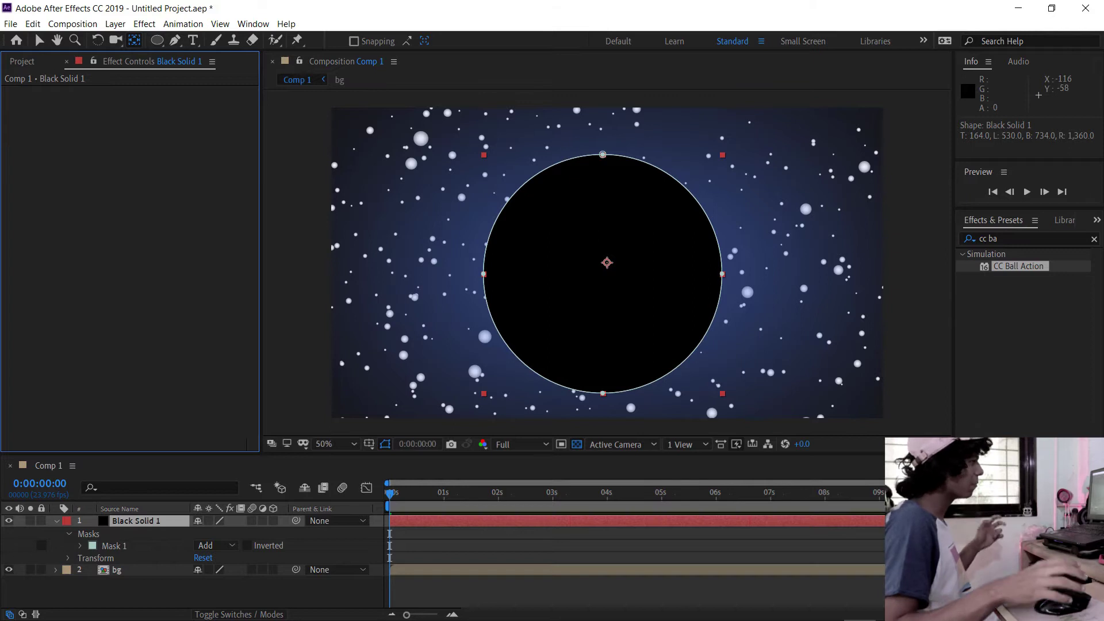
drag(607, 262, 603, 277)
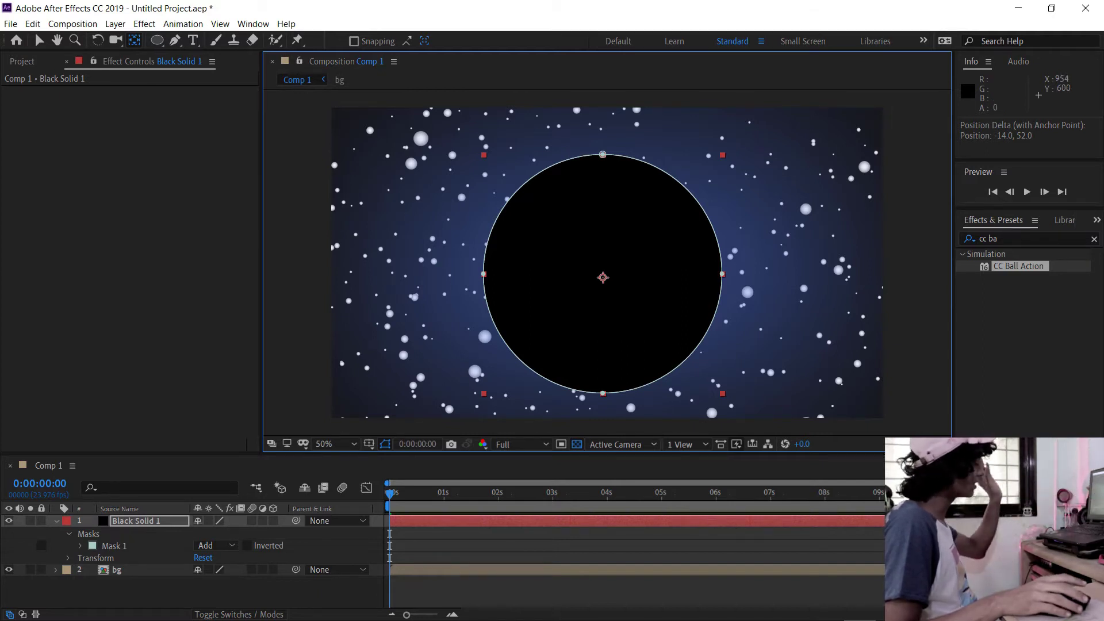
Step: Scale the black circle down to 21%, trying 3% and 30% first
click(57, 521)
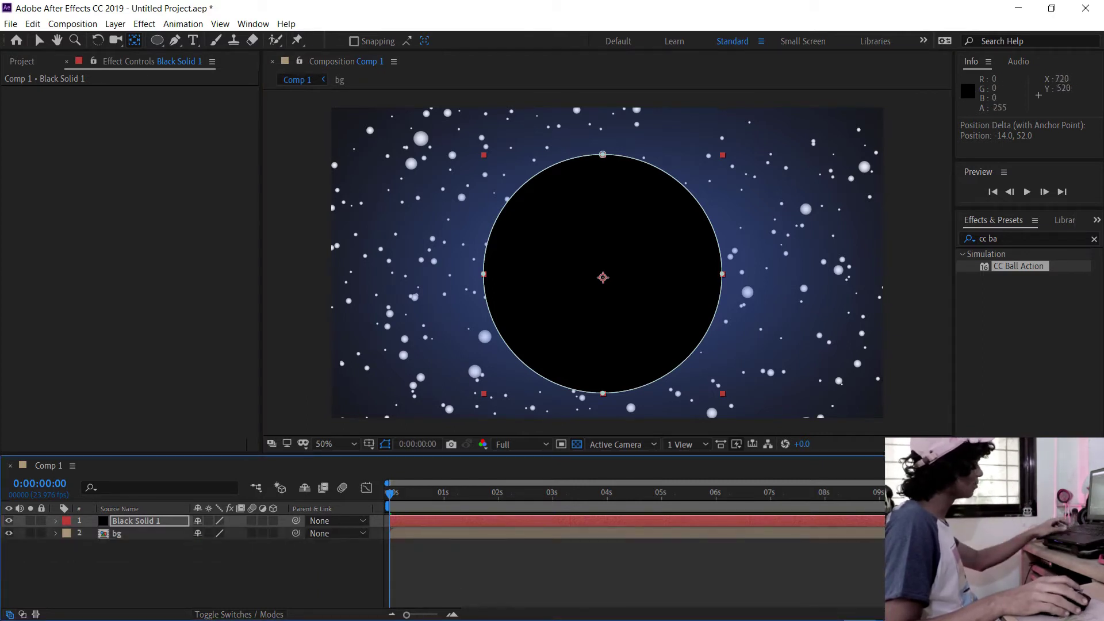
key(s)
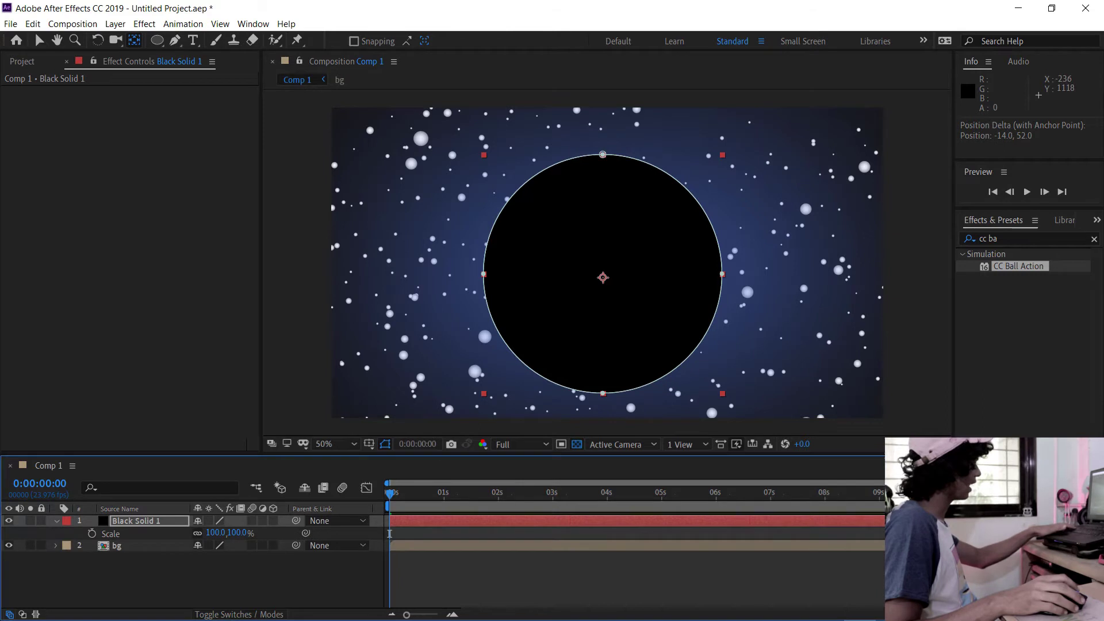
click(216, 532)
text(3)
key(Return)
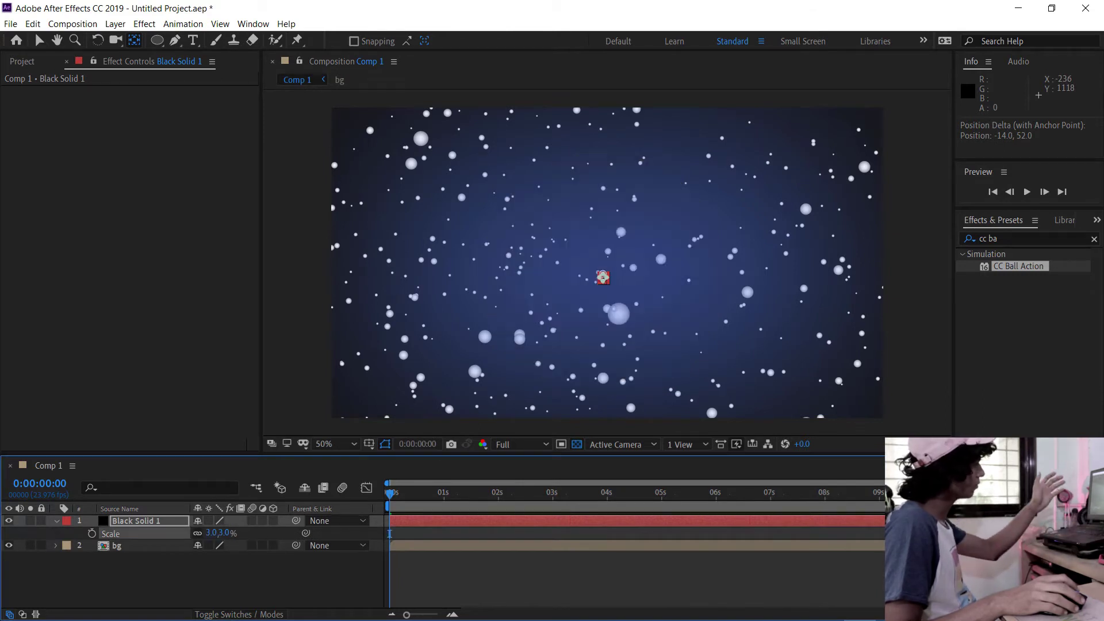
click(211, 533)
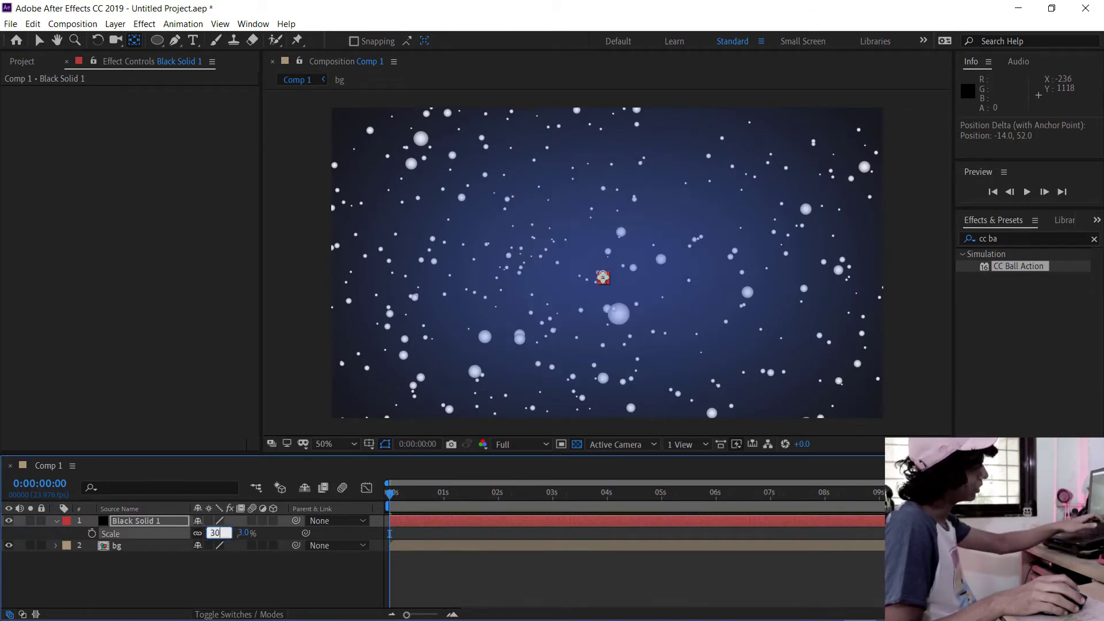
text(30)
key(Return)
click(214, 533)
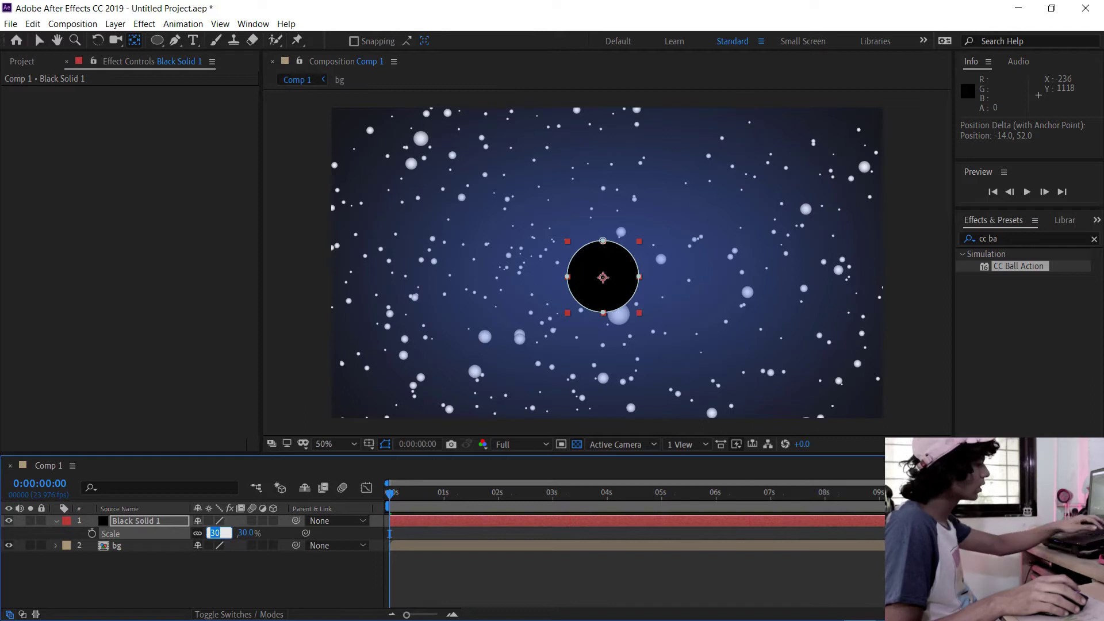
text(21)
key(Return)
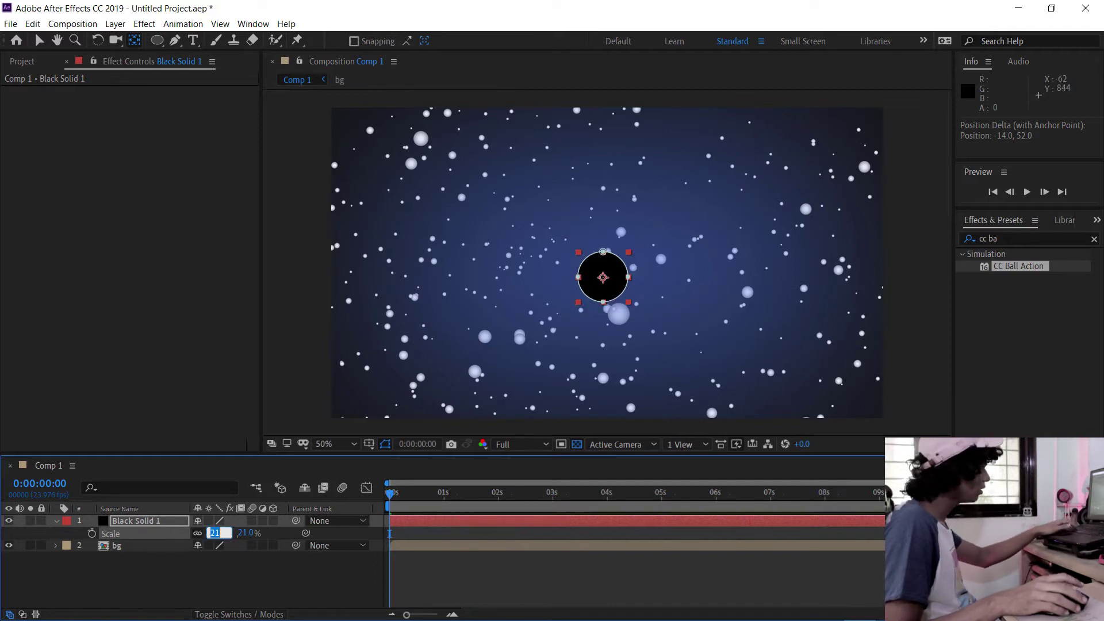
key(Return)
key(ctrl+shift+a)
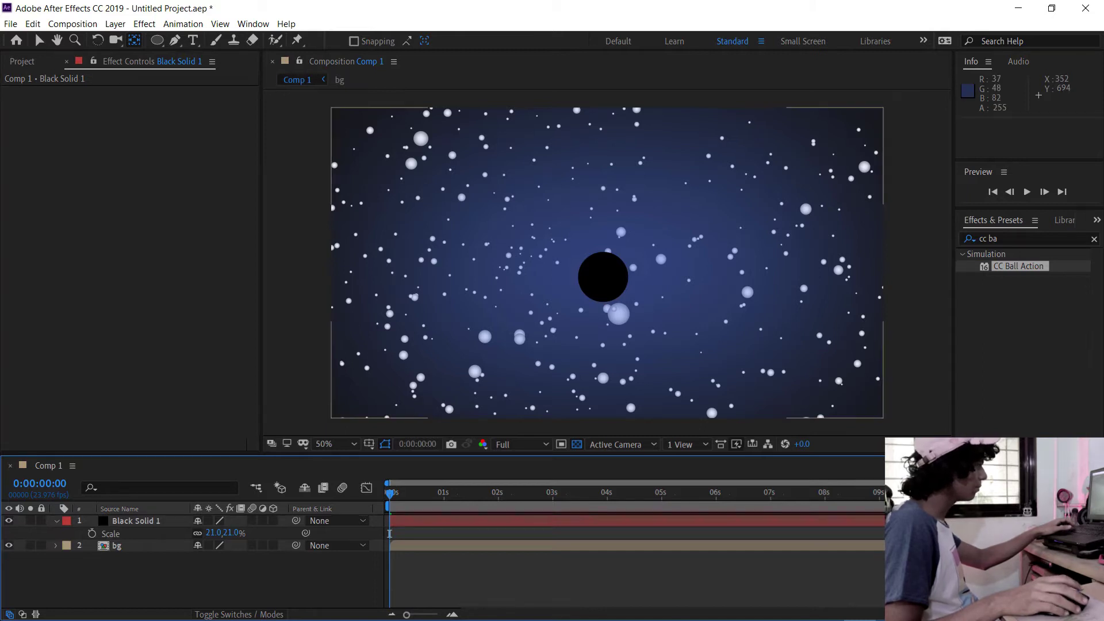
Step: Find the CC Flo Motion effect and apply it to the bg layer
key(ctrl+f)
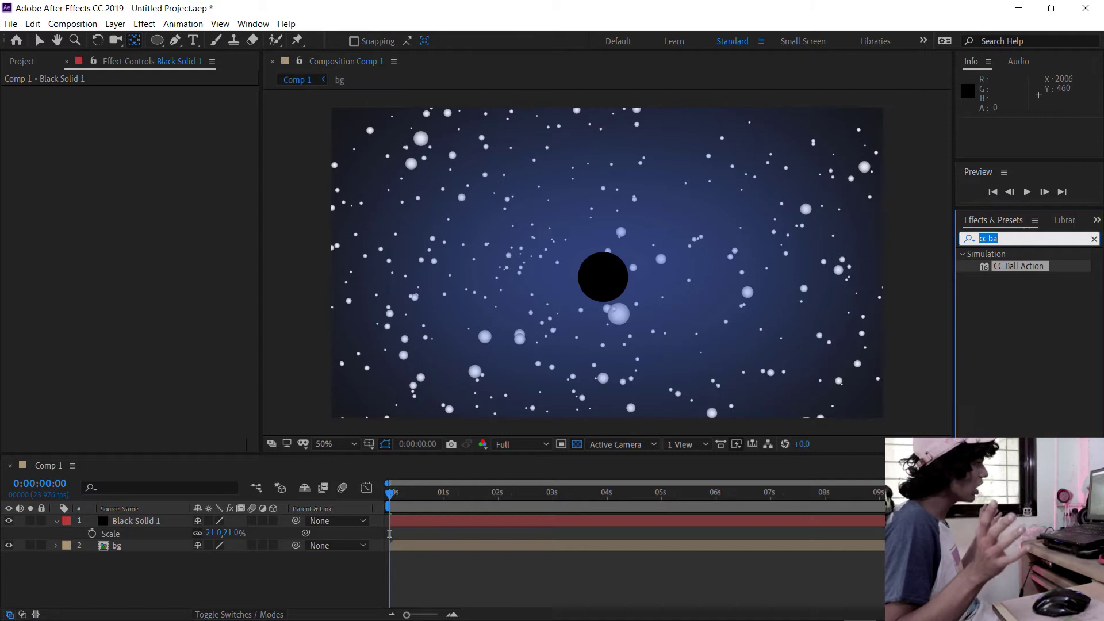
text(cc )
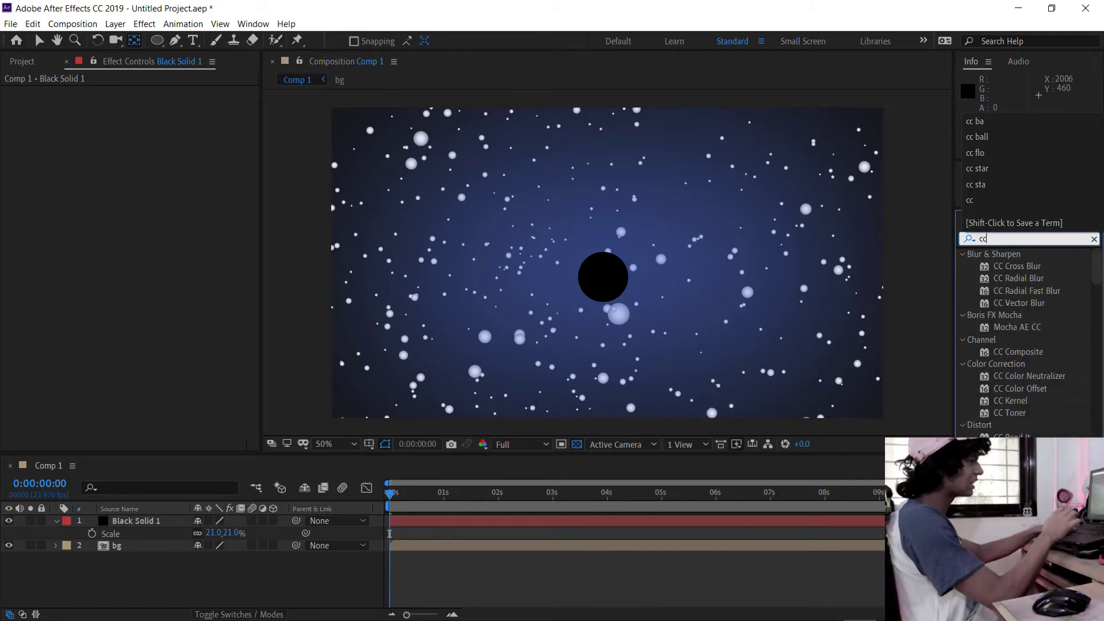
text(flo)
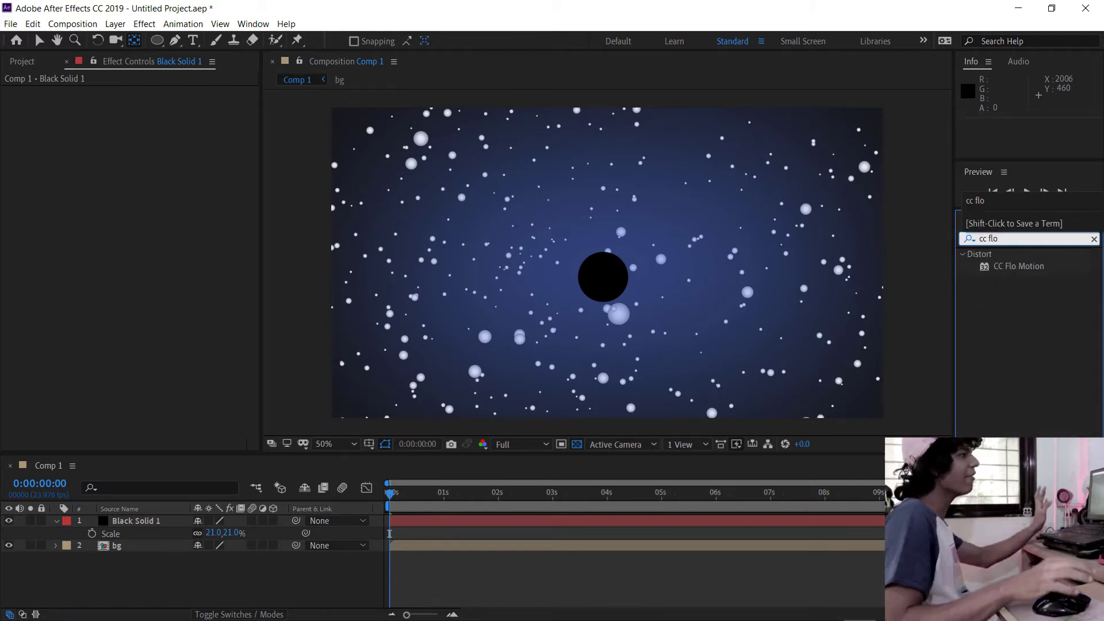
drag(1018, 265, 172, 545)
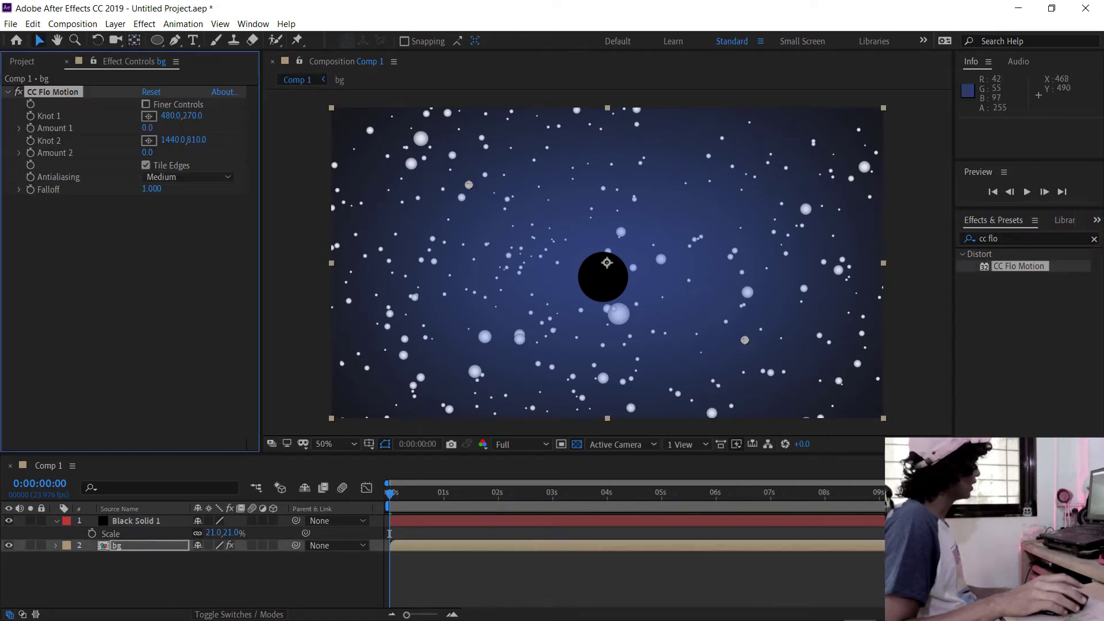
Step: Animate CC Flo Motion's Knot 1 from -132, 1052 at the start to just outside the frame's upper-right corner at 0:00:09:23
key(comma)
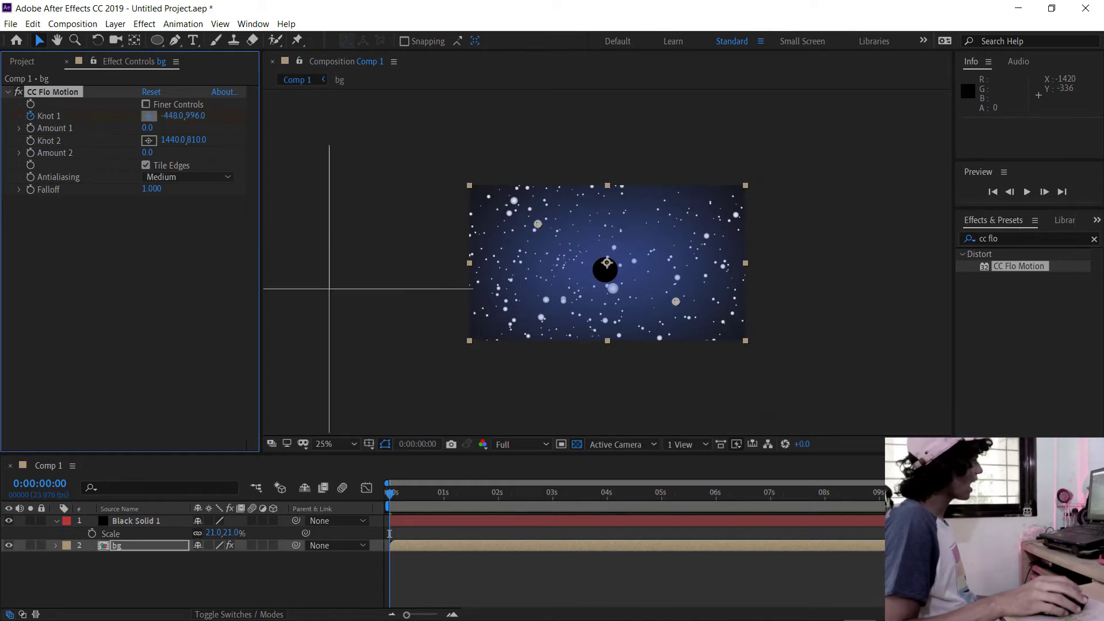
click(451, 337)
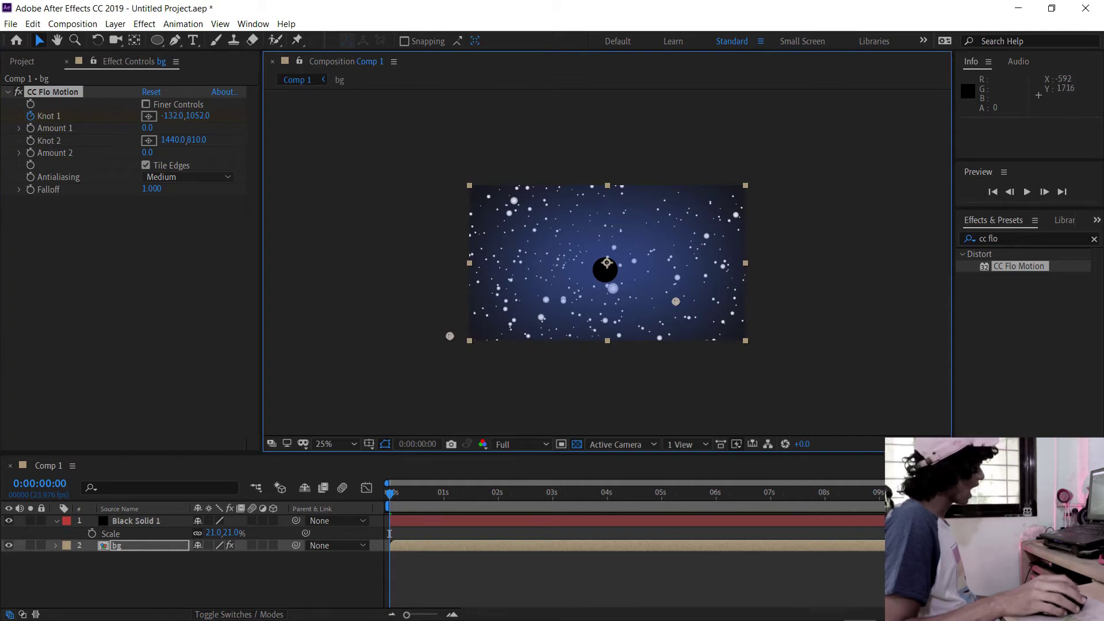
key(space)
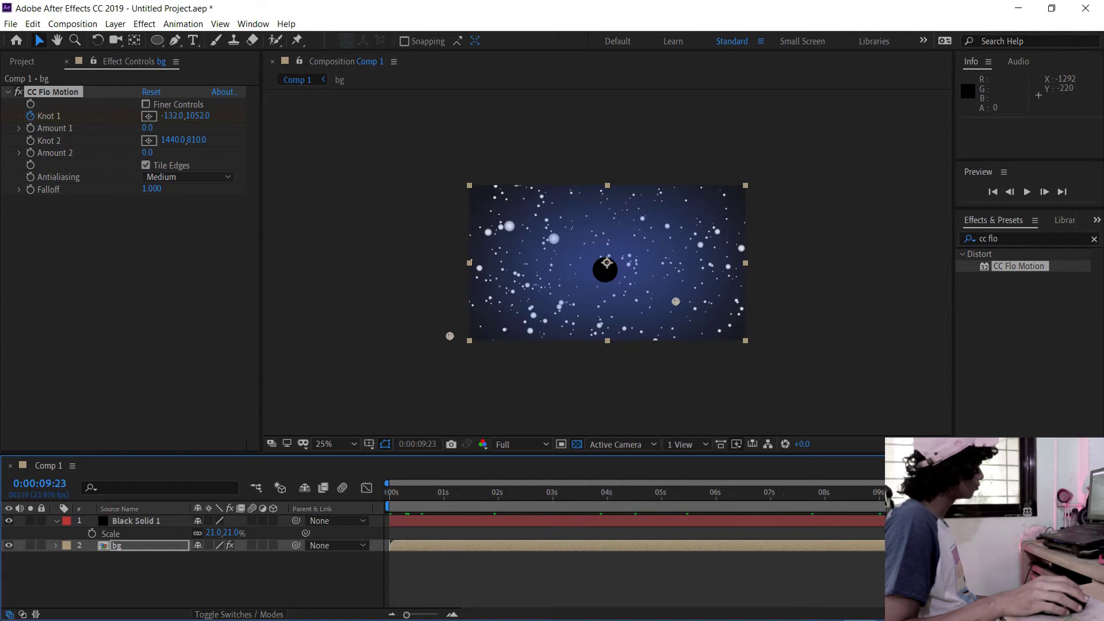
click(149, 115)
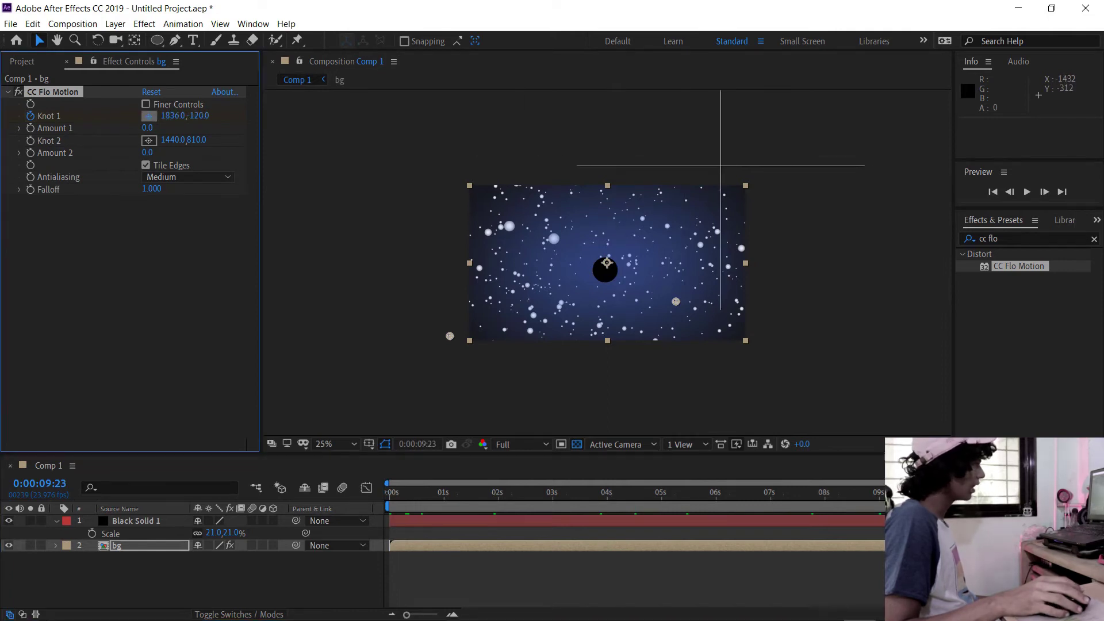
click(751, 176)
Step: Try an Amount 1 of 32 for CC Flo Motion at 0:00:05:09 and reset it to 0
drag(883, 493, 682, 534)
key(slash)
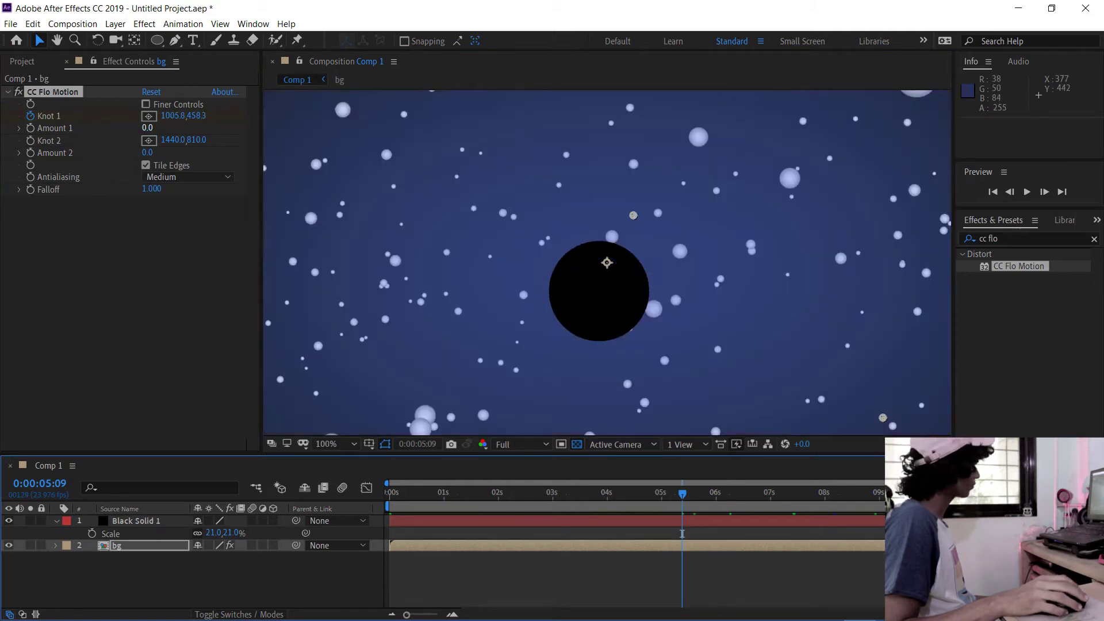
mouse_move(147, 129)
mouse_down()
mouse_move(97, 128)
mouse_move(166, 128)
mouse_up()
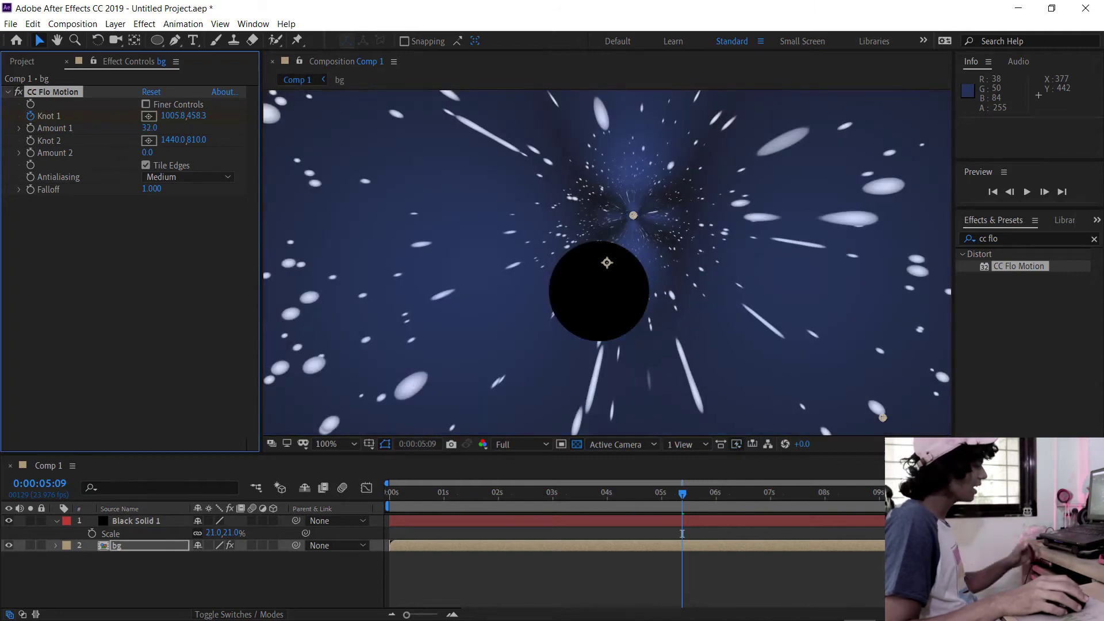
key(comma)
click(150, 129)
text(0)
key(Return)
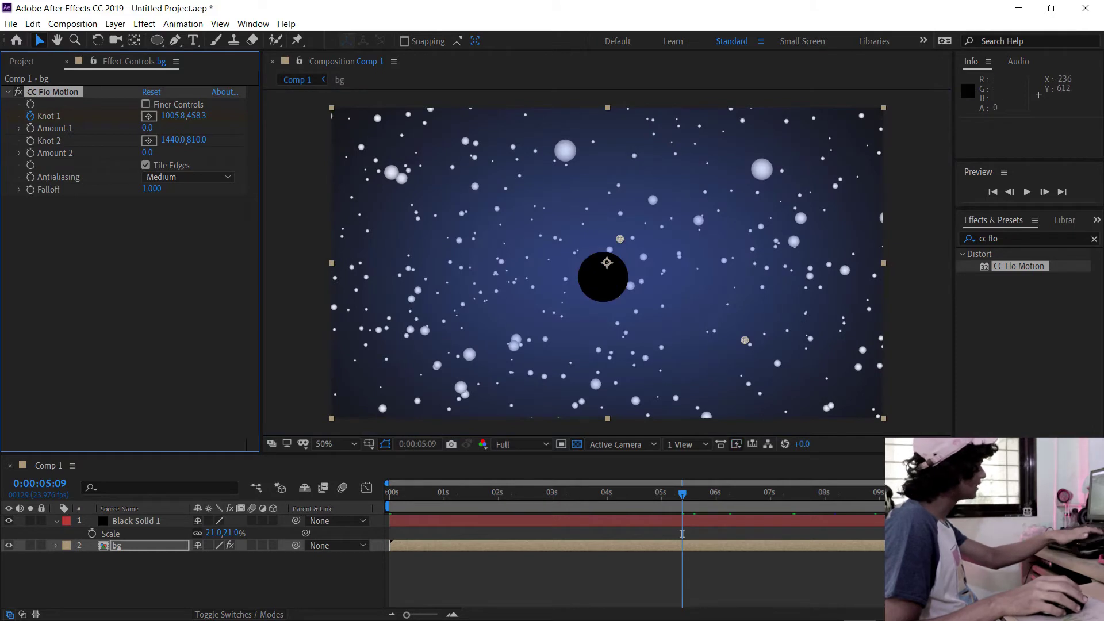
Step: Set CC Flo Motion's Amount 1 to -8, trying -5 first, and return to the start of the composition
click(338, 444)
click(347, 204)
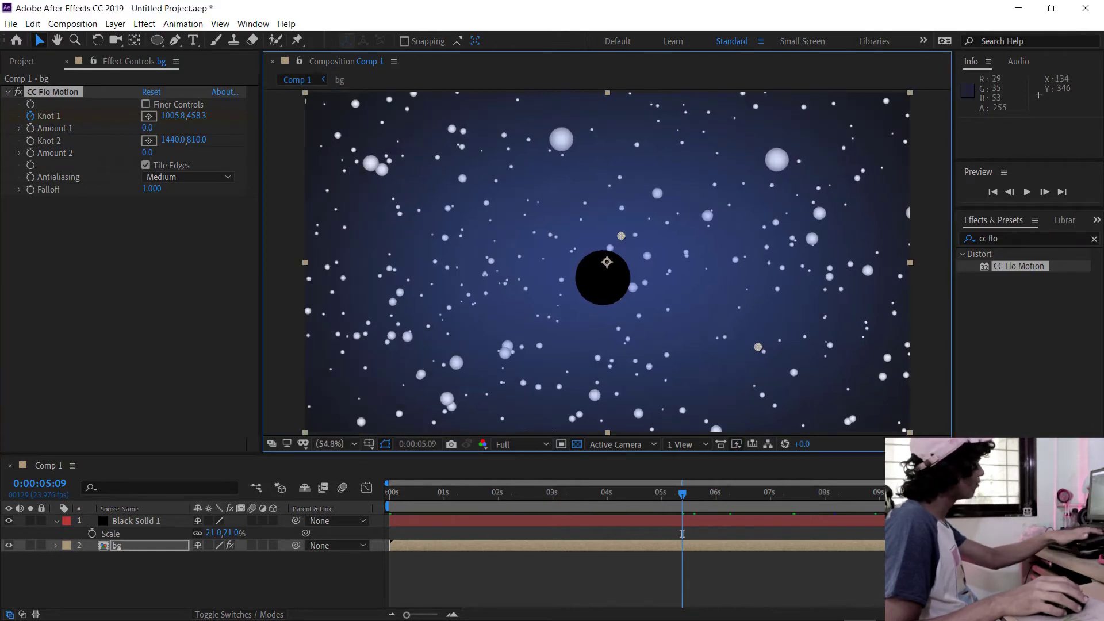
click(172, 116)
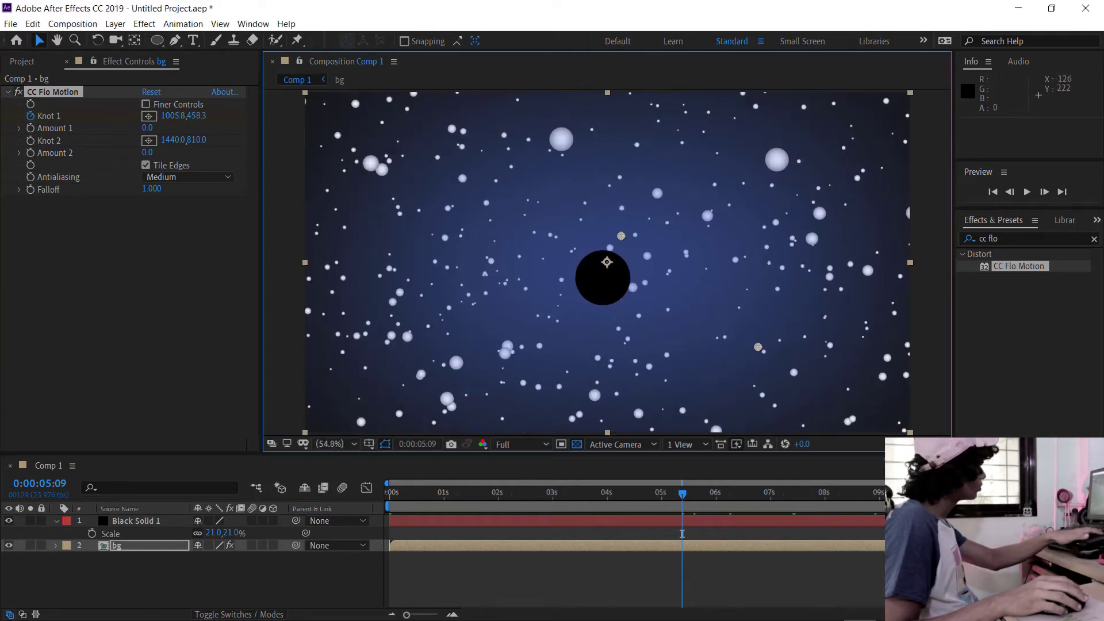
click(149, 128)
text(-5)
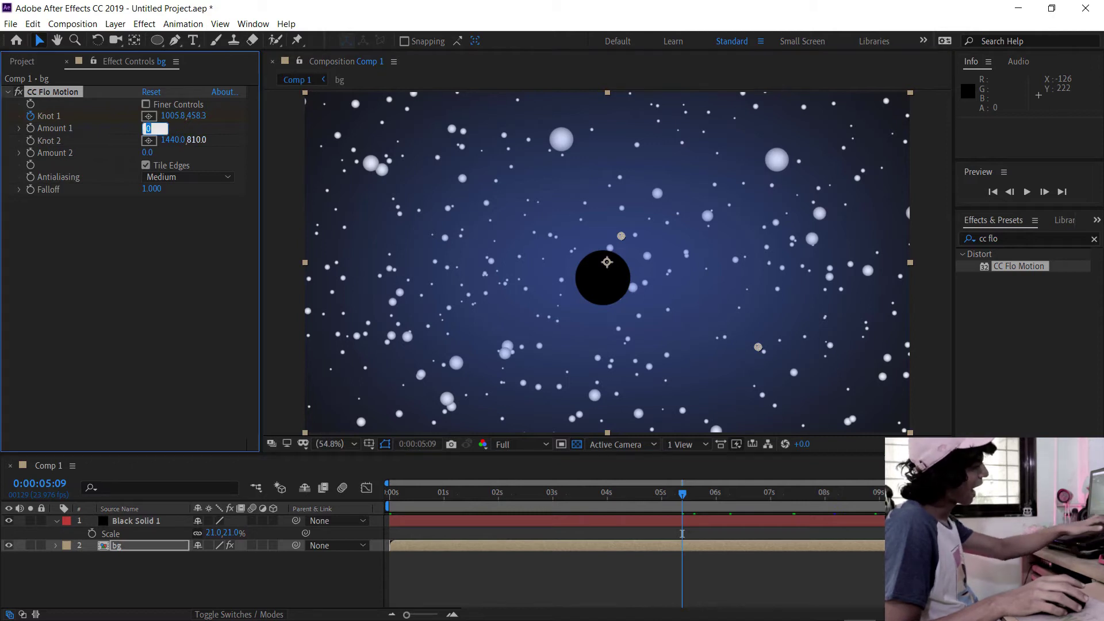
key(Return)
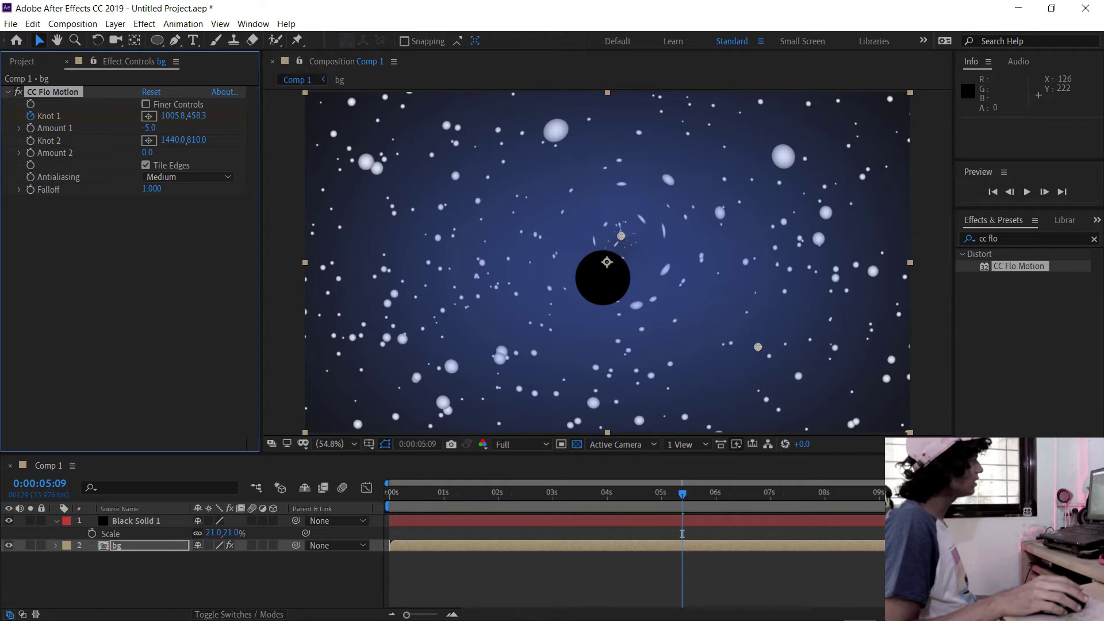
click(148, 128)
text(-8)
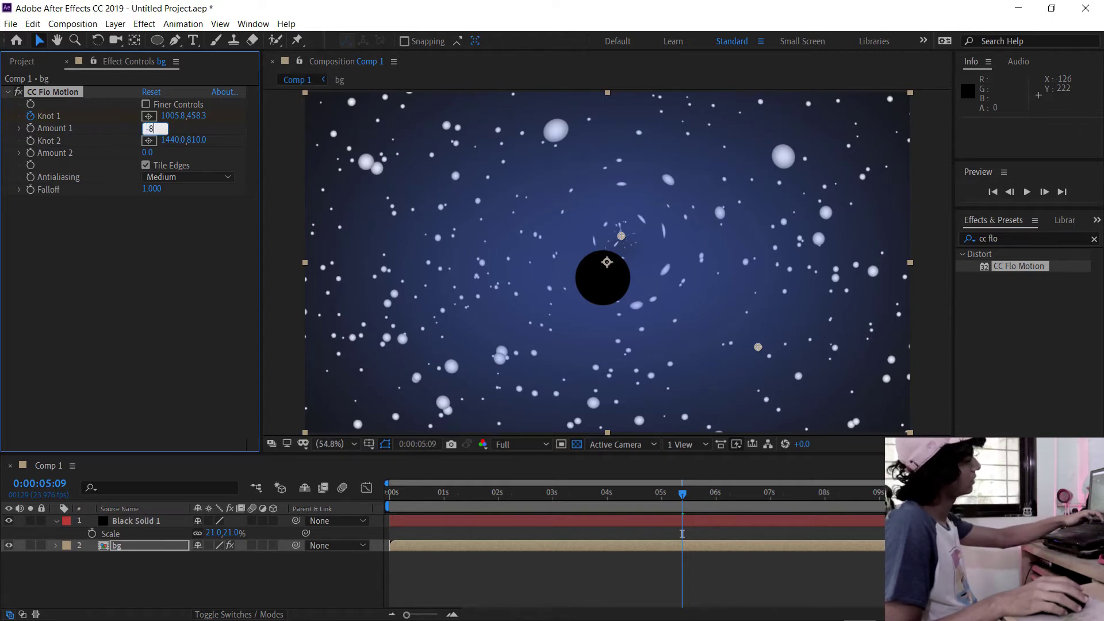
key(Return)
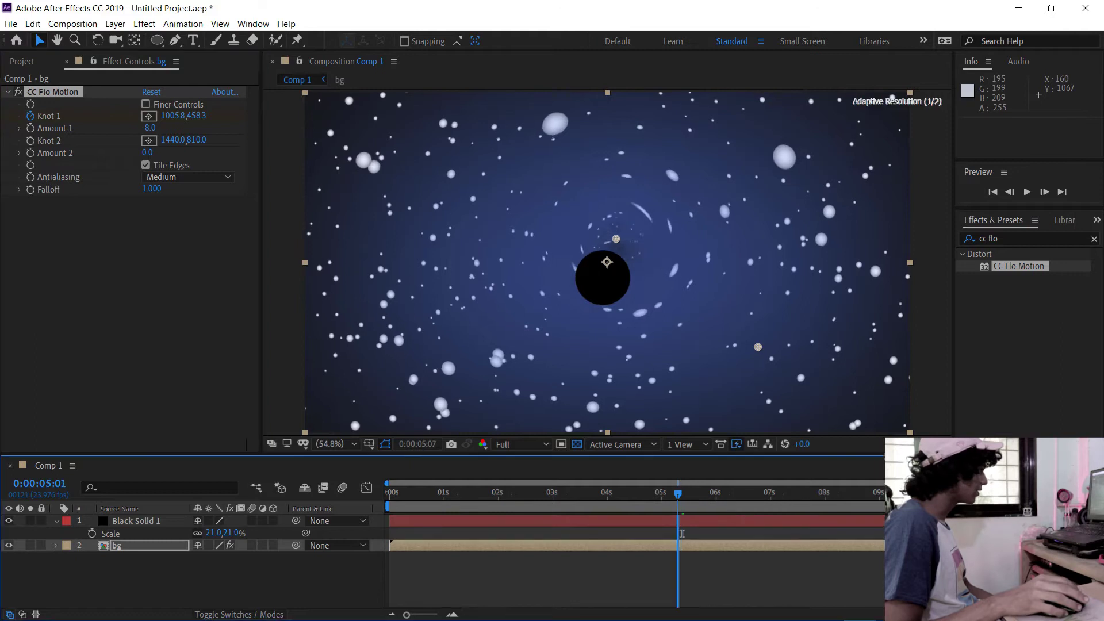
key(Home)
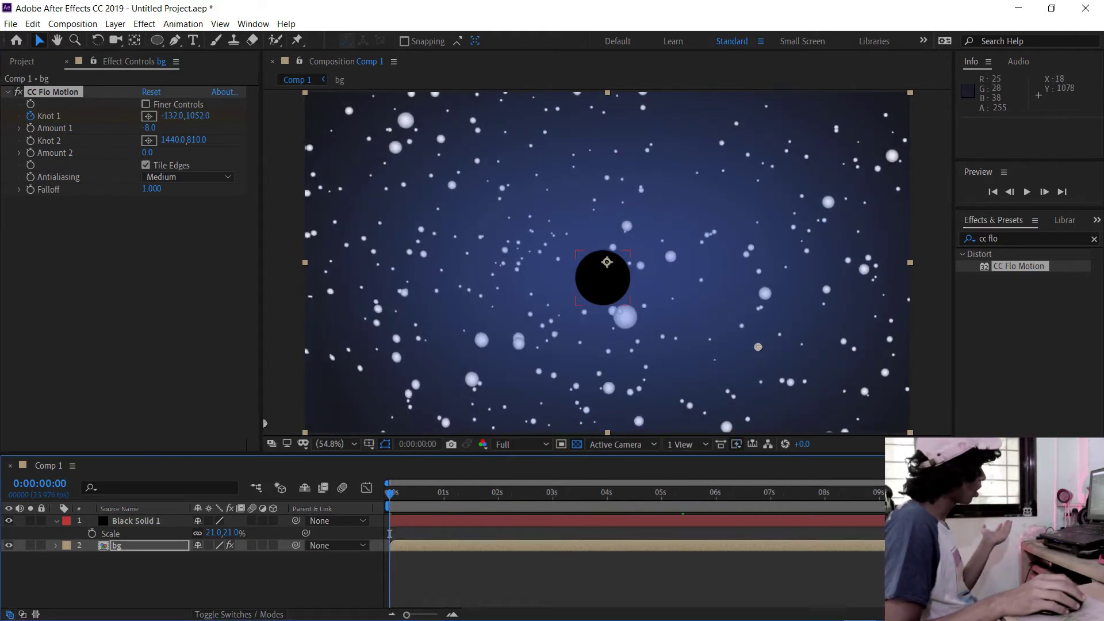
Step: Reveal the bg layer's CC Flo Motion properties and the black solid's Position property in an enlarged timeline
click(607, 263)
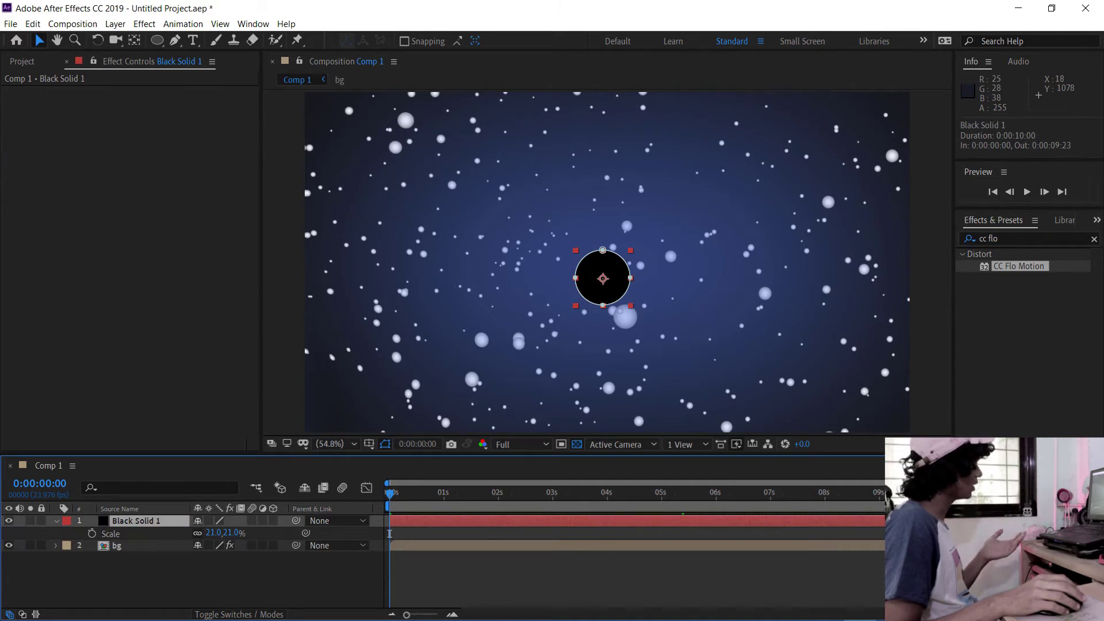
click(116, 545)
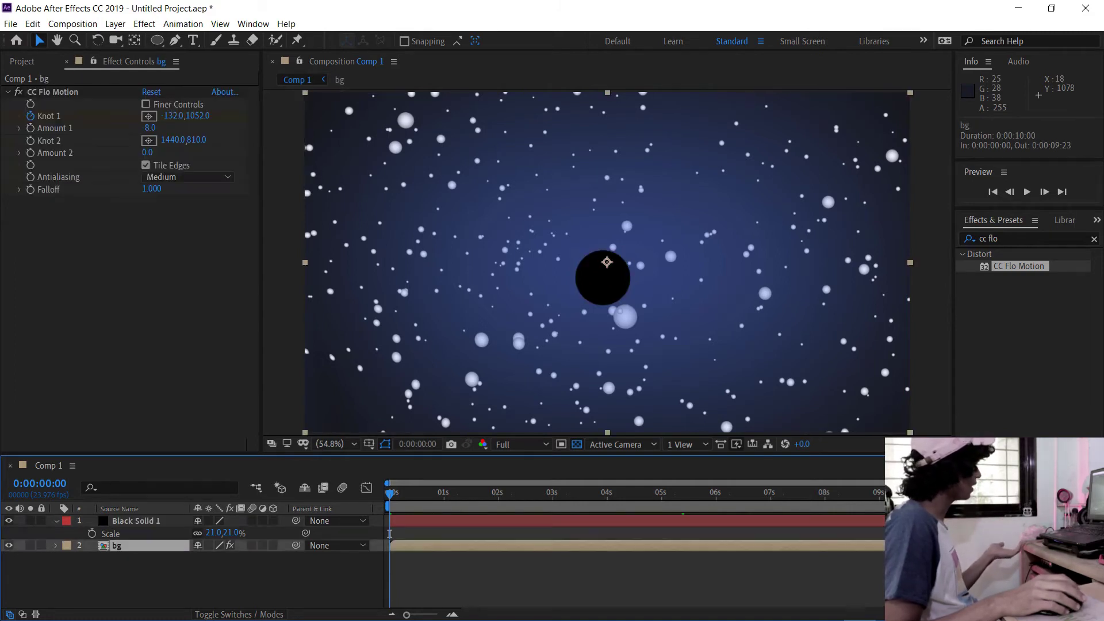
click(56, 545)
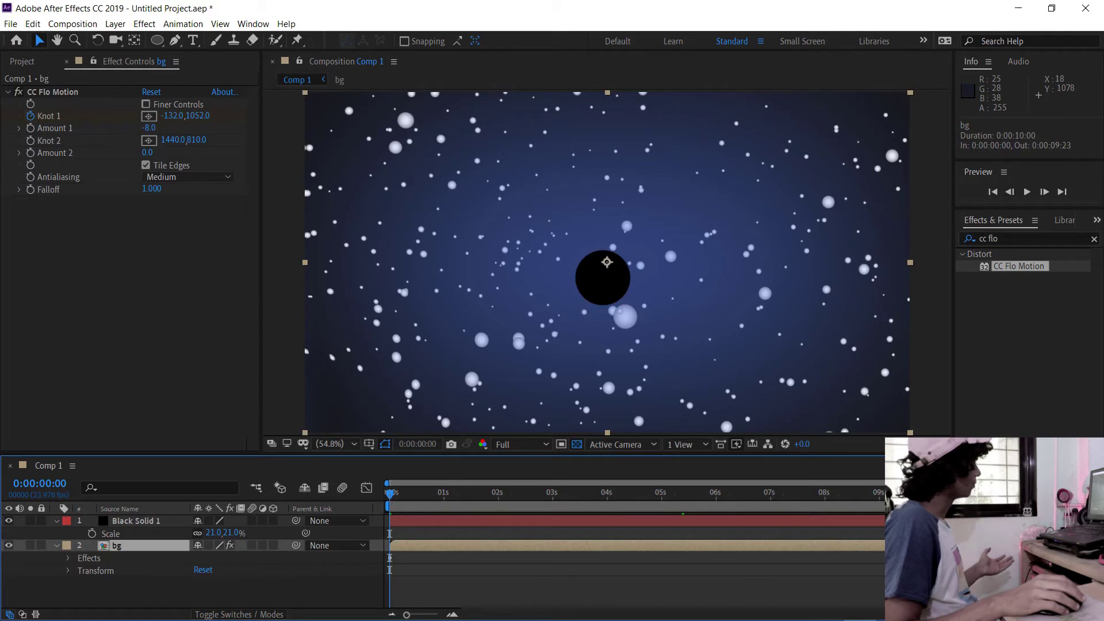
click(68, 571)
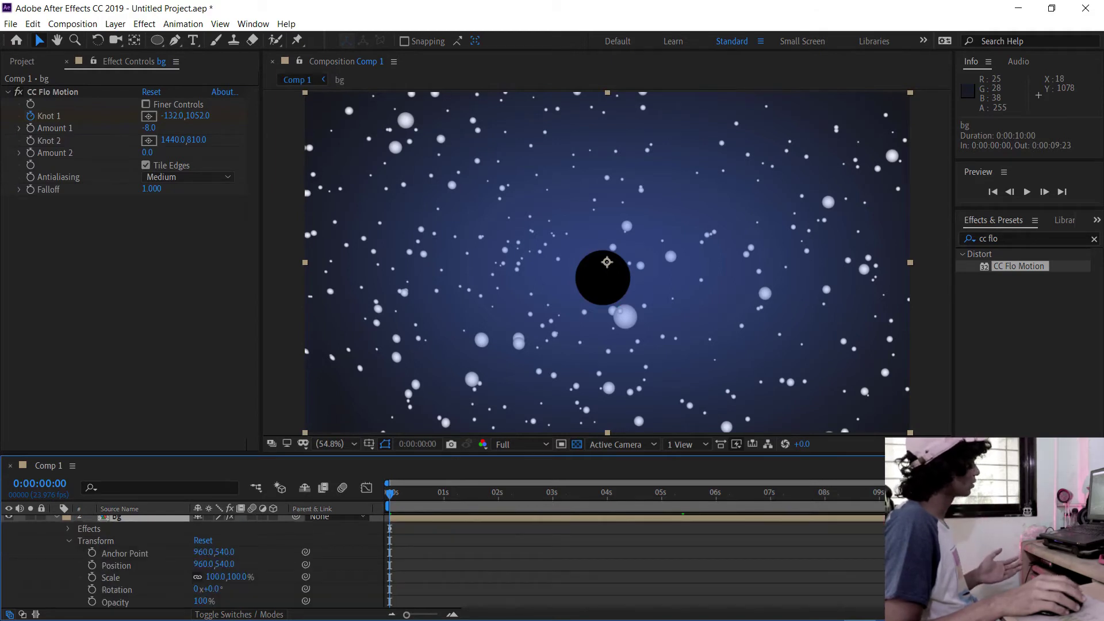
scroll(190, 561, up, 1)
click(69, 558)
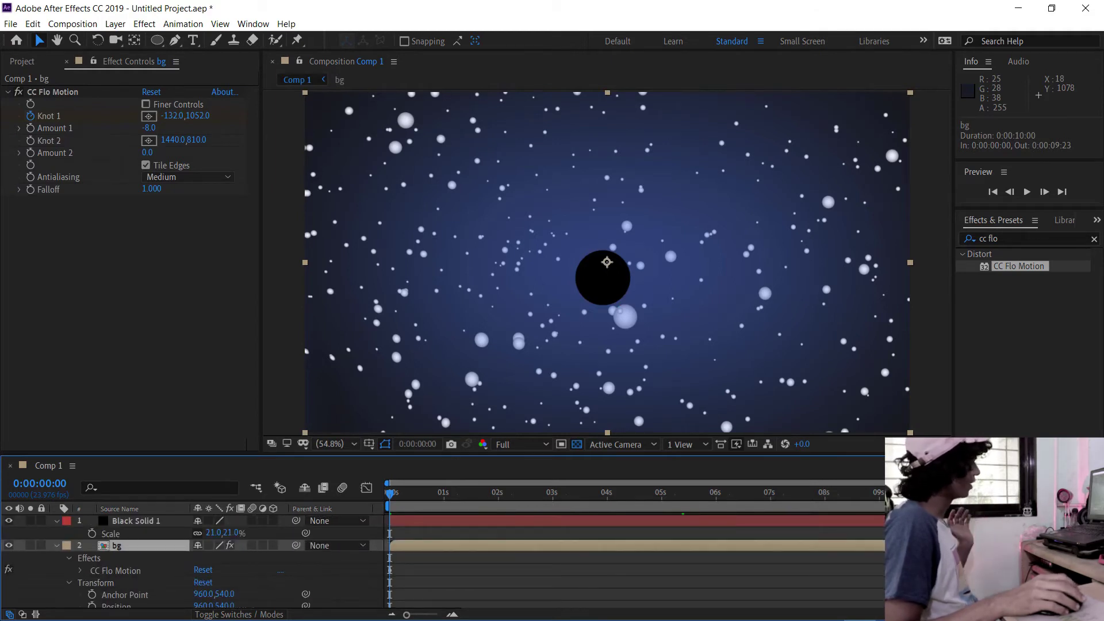
click(80, 571)
scroll(190, 561, down, 2)
scroll(190, 561, up, 3)
drag(343, 453, 343, 345)
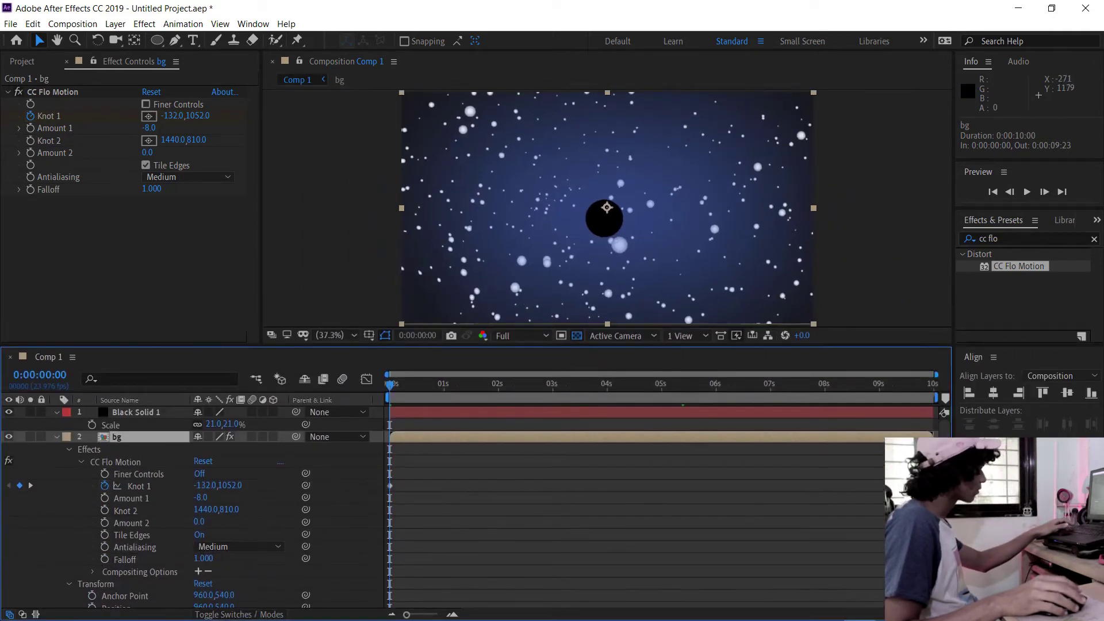
click(136, 411)
key(p)
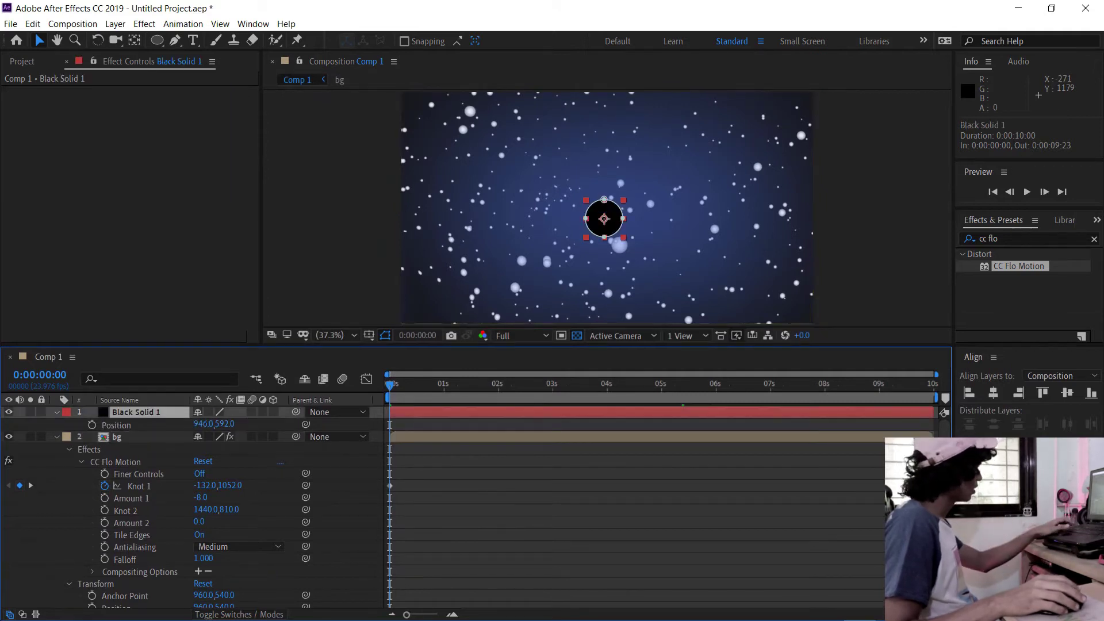
Step: Enable Position keyframing for the black solid and copy CC Flo Motion's starting Knot 1 keyframe (-132, 1052) into it at 0:00:00:00
key(alt+shift+p)
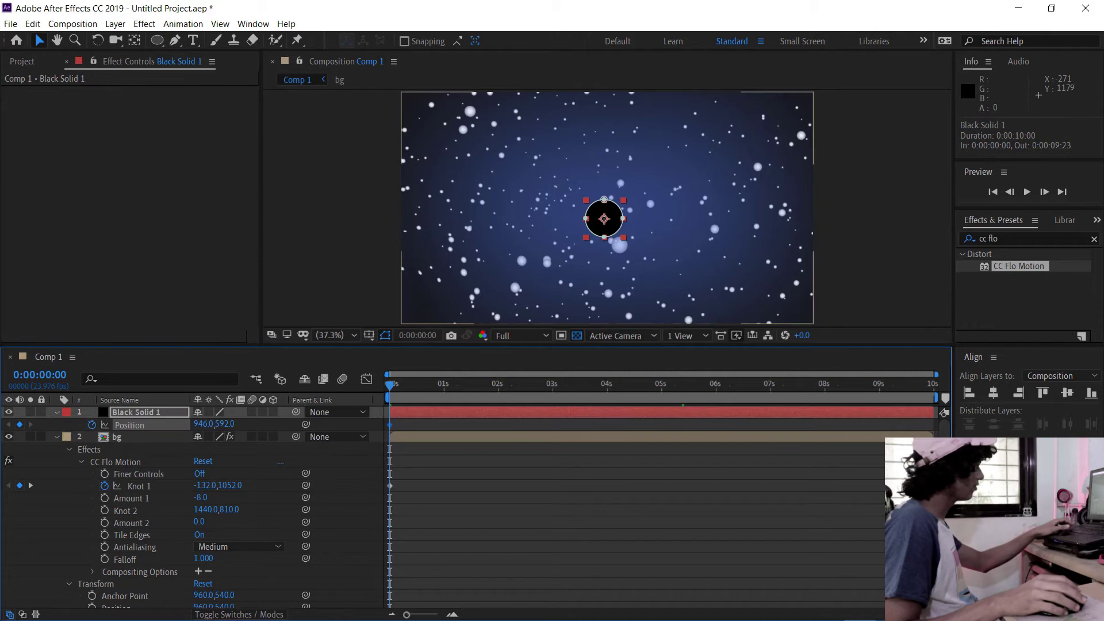
click(390, 486)
key(ctrl+c)
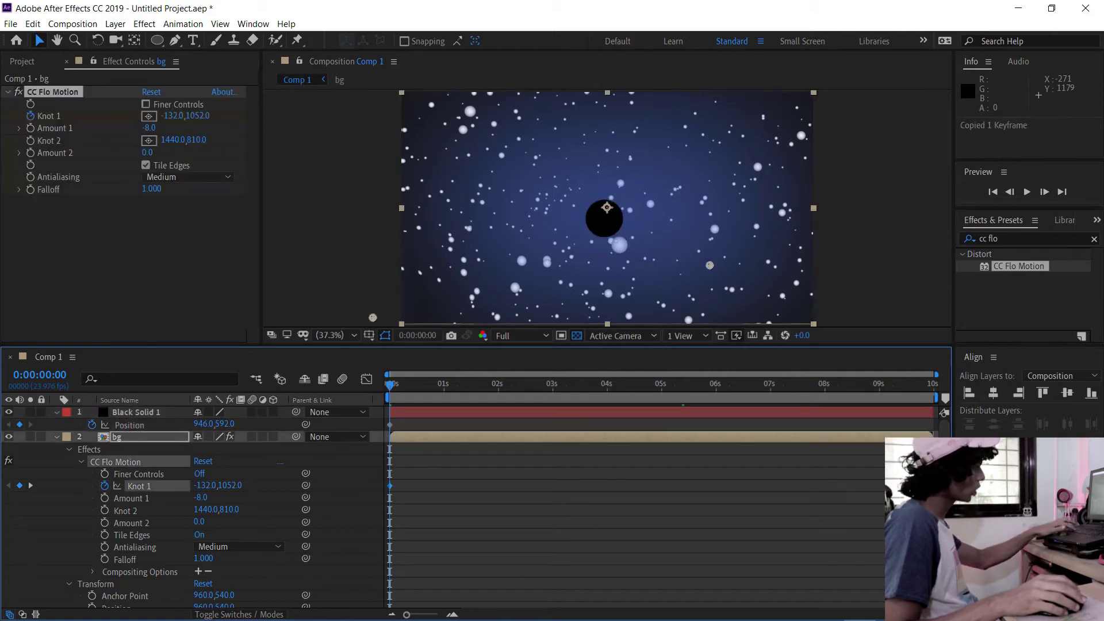
click(130, 425)
key(ctrl+v)
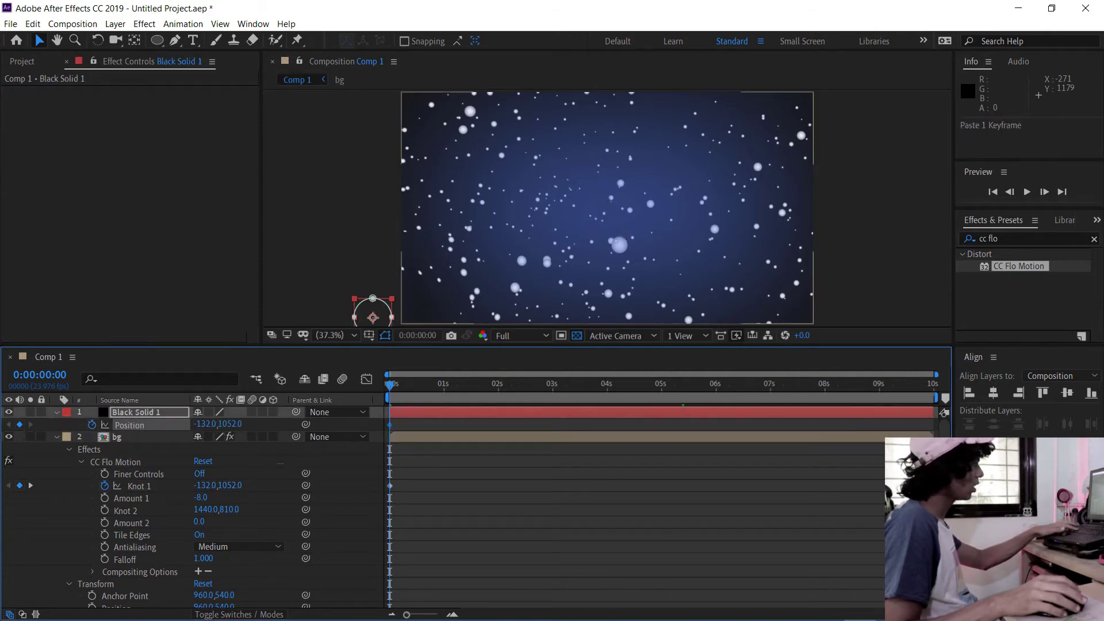
Step: Copy CC Flo Motion's final Knot 1 keyframe (1976, -48) to the black solid's Position at 0:00:09:23
click(932, 486)
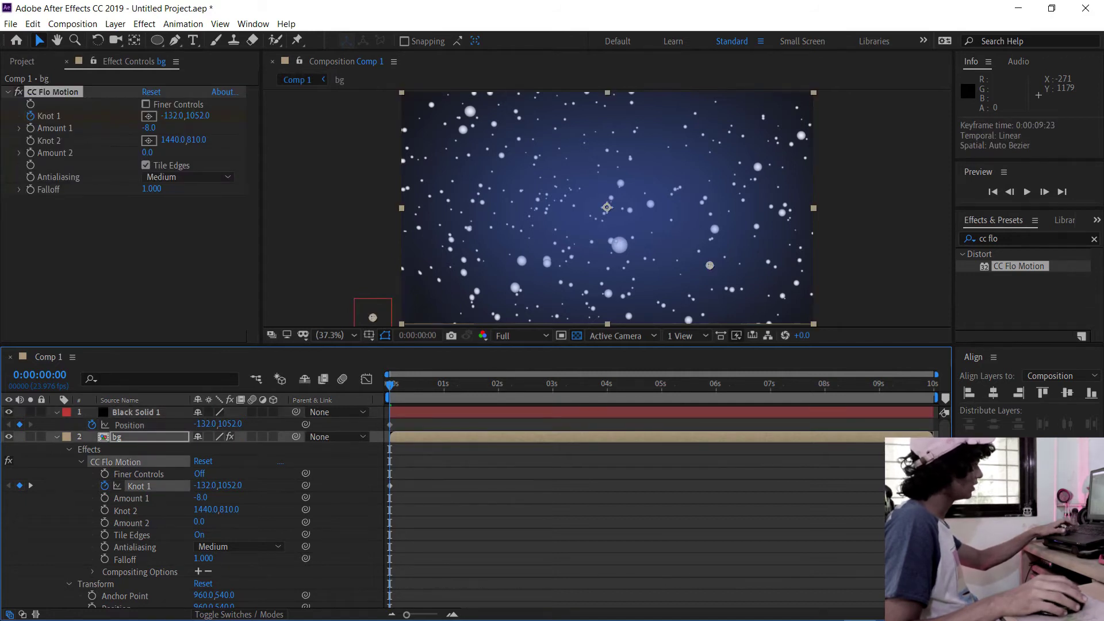
key(space)
key(space)
key(ctrl+c)
key(End)
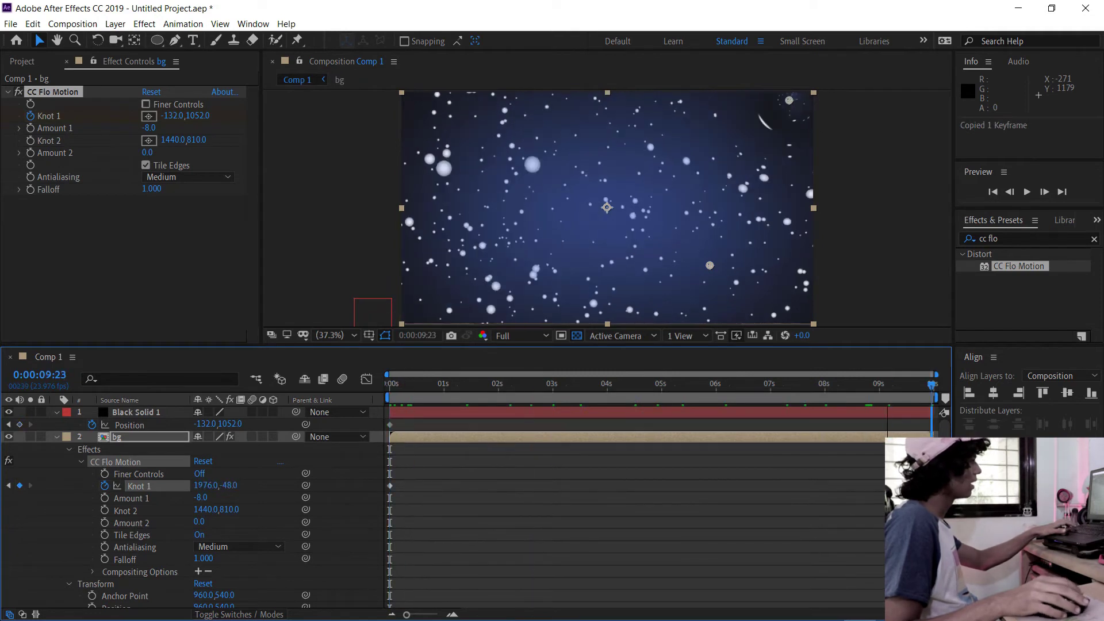
click(129, 425)
key(ctrl+v)
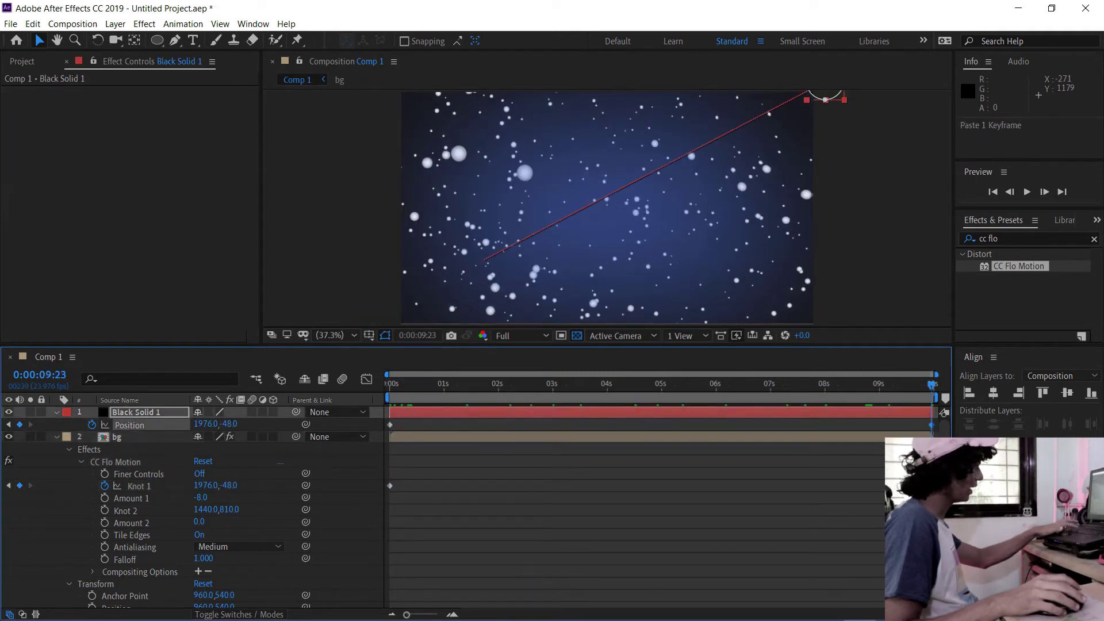
Step: Enlarge the composition view and preview the moving circle's animation from the start
key(Home)
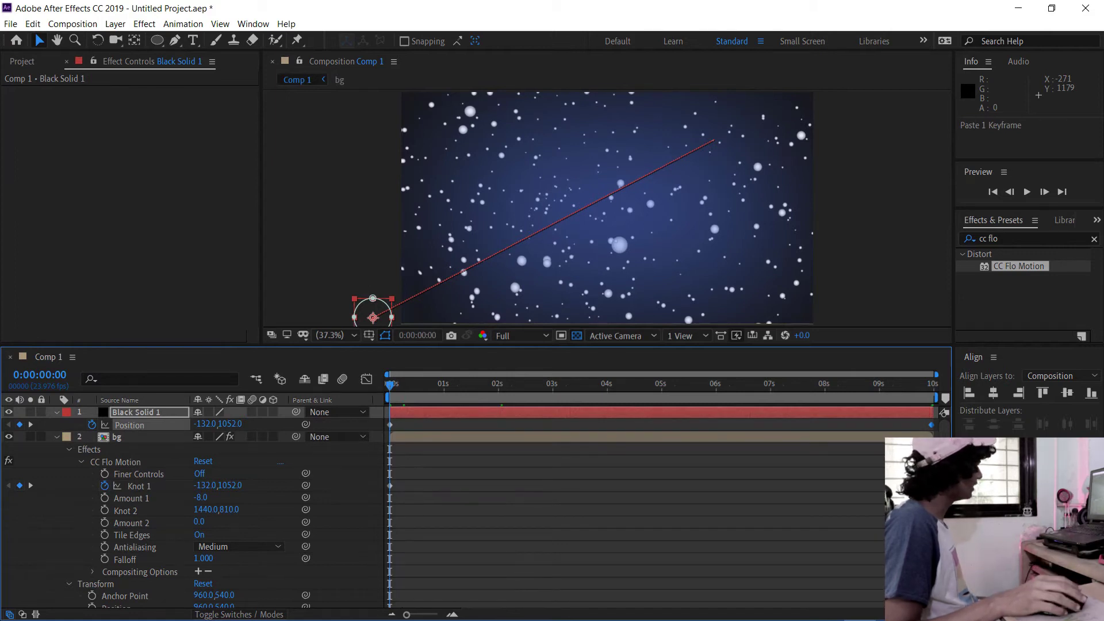
drag(343, 345, 344, 431)
key(space)
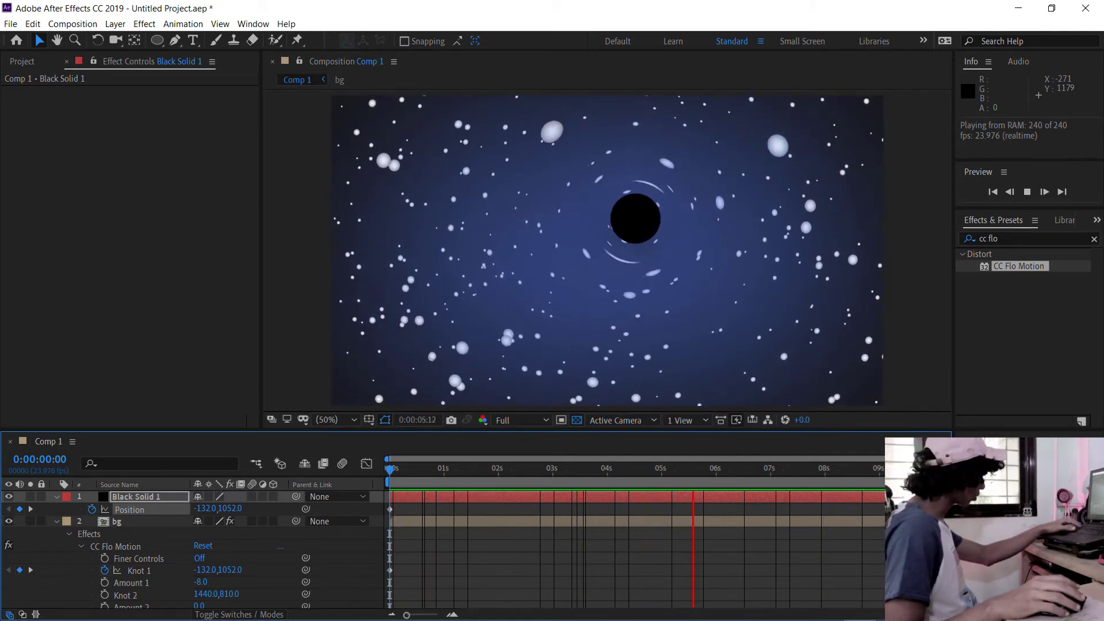
Step: Reveal the black solid's Mask Feather and set it to 94 pixels
key(t)
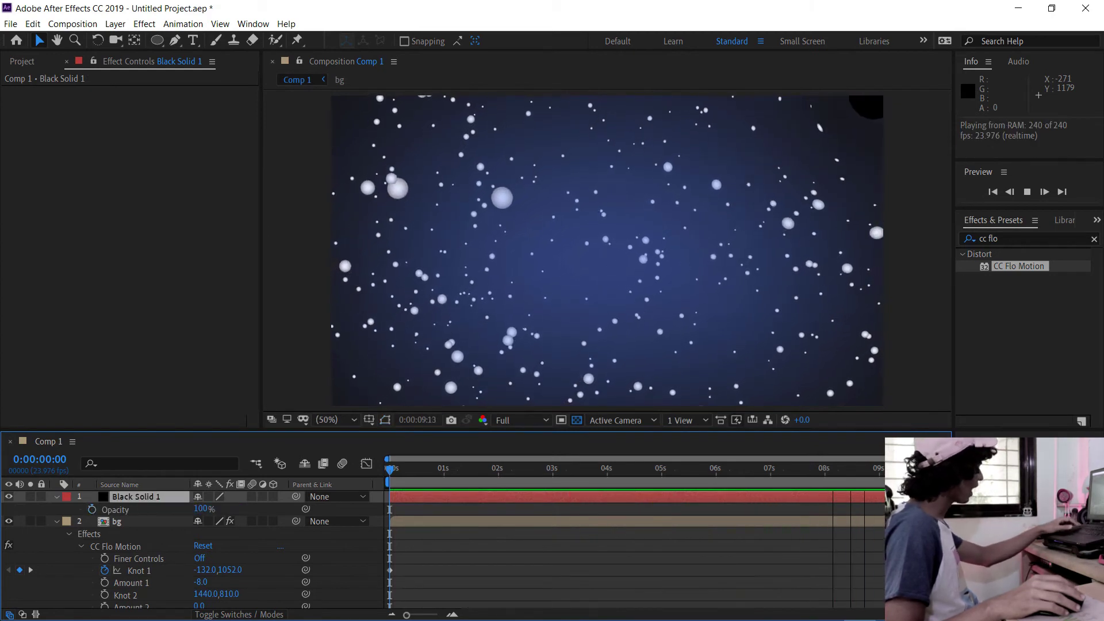
key(f)
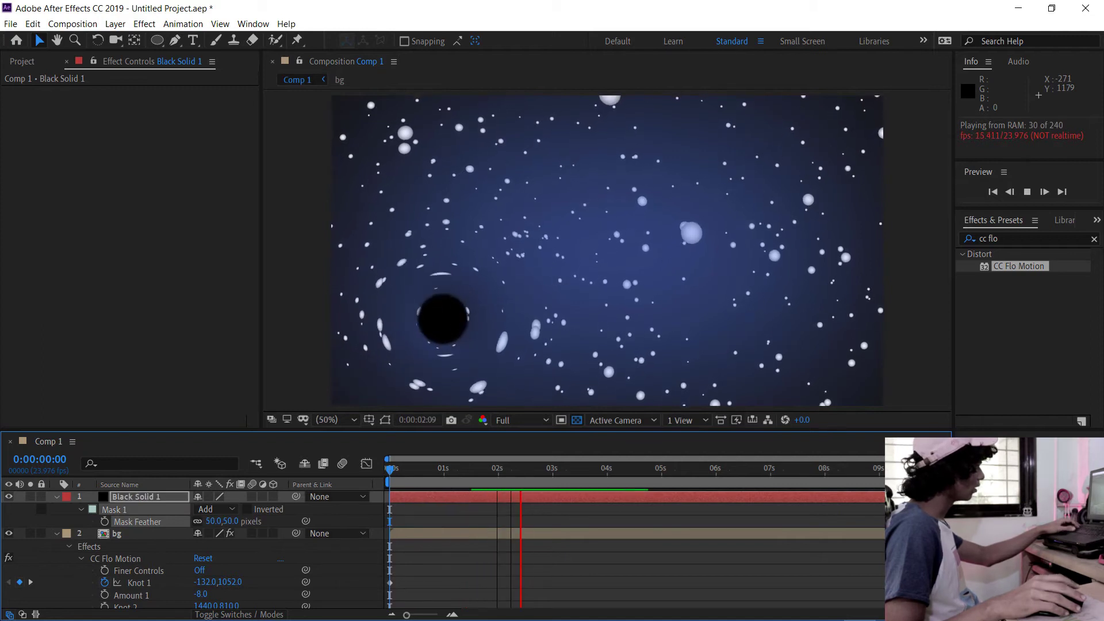
drag(221, 521, 247, 521)
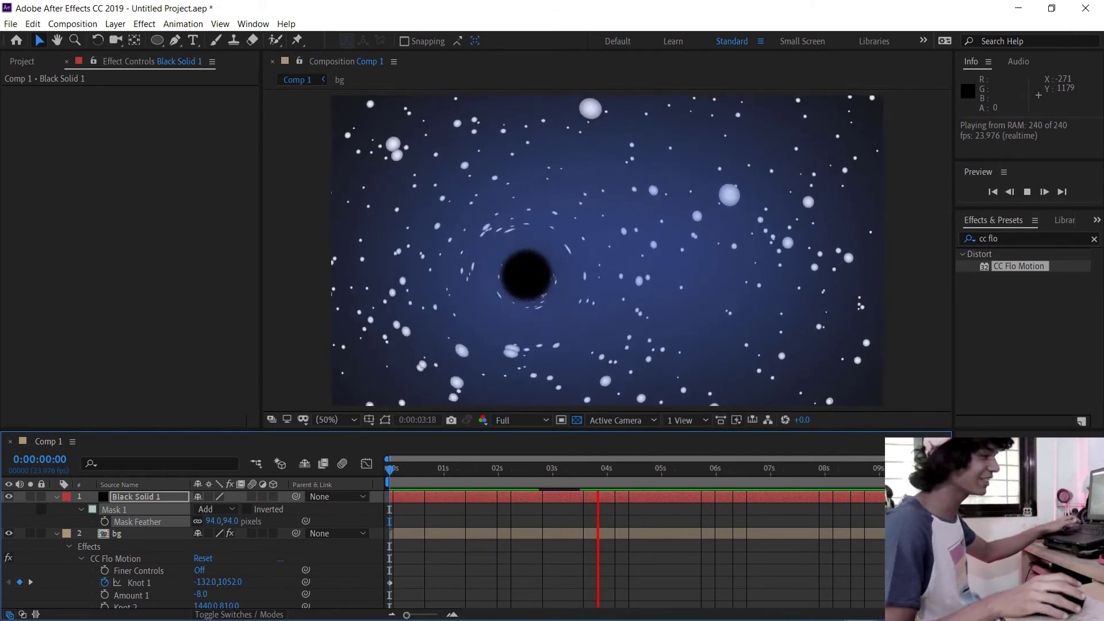
Step: Replay the feathered circle's animation from the start, stop it, and scrub ahead to 0:00:04:13 to check the distortion
key(space)
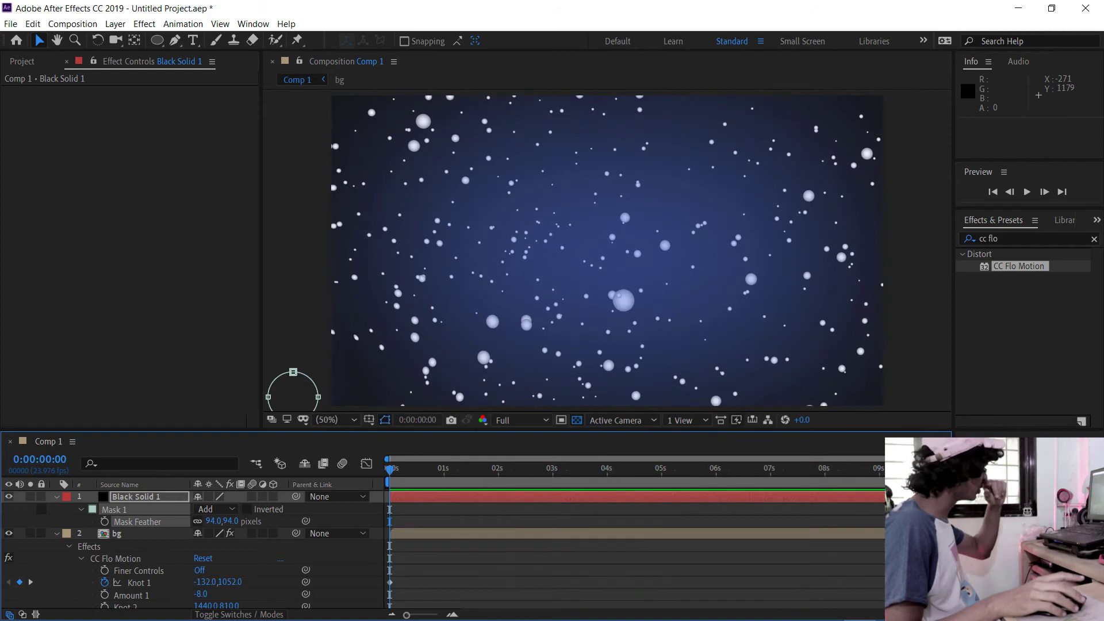
key(space)
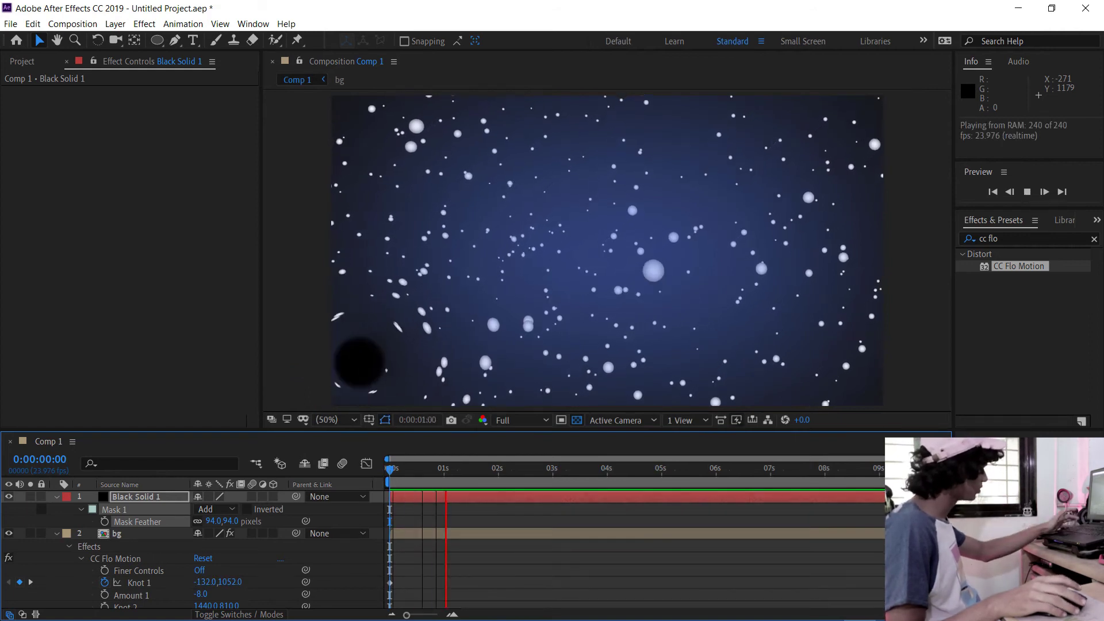
key(space)
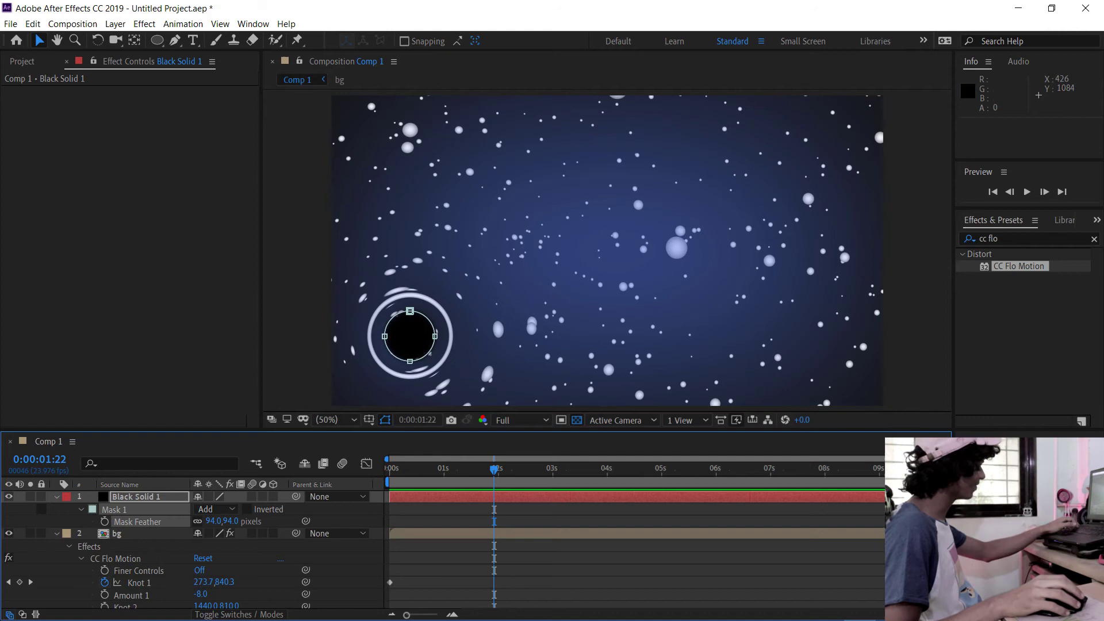
drag(494, 470, 636, 470)
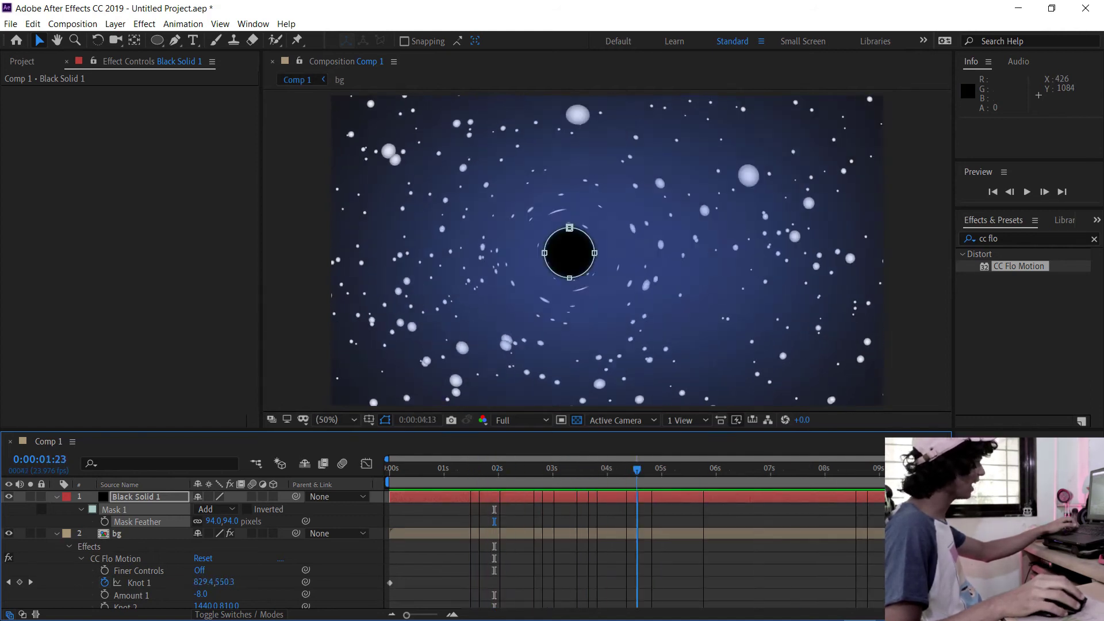